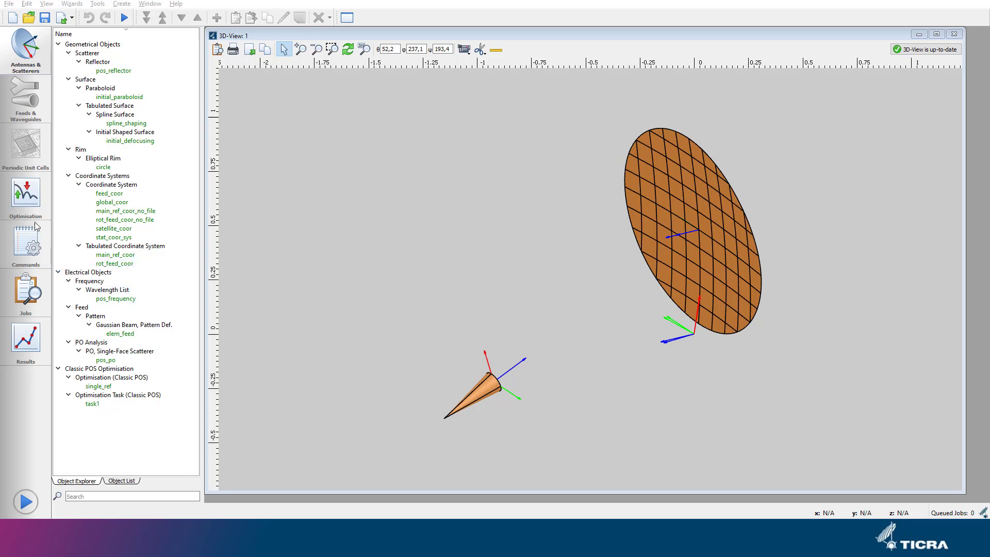
Create an optimisation manager and a new Minmax settings object for it, keeping the default names
left_click(33, 208)
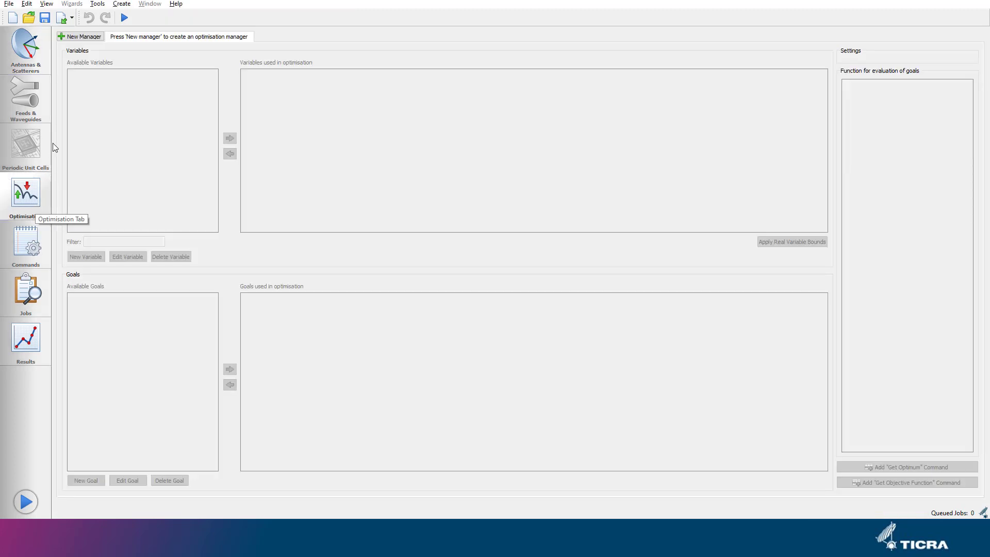
left_click(86, 37)
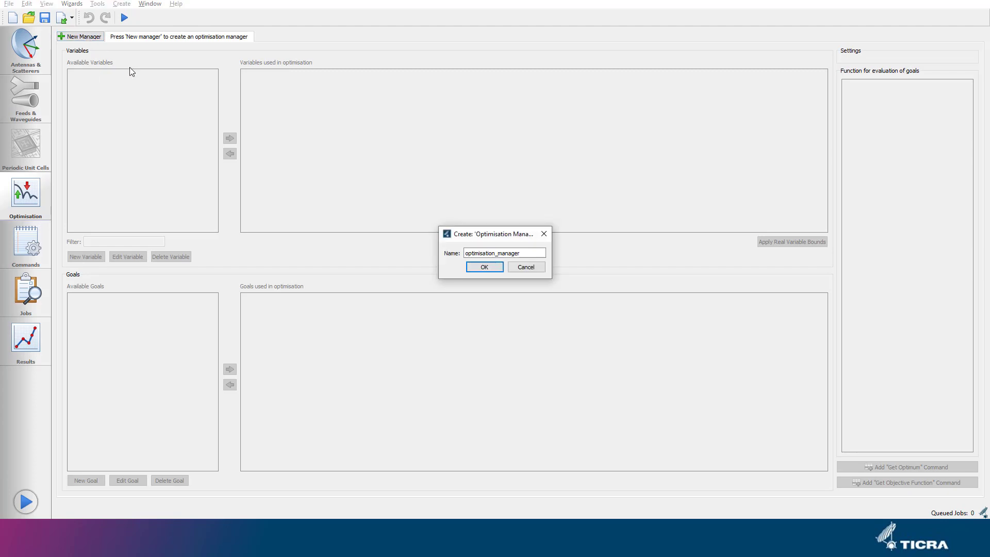
left_click(482, 267)
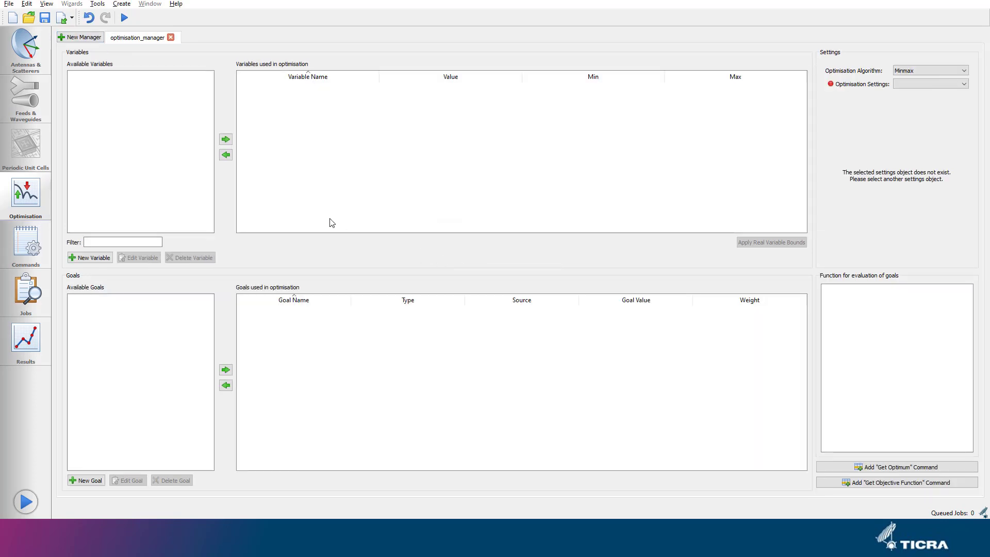
left_click(908, 82)
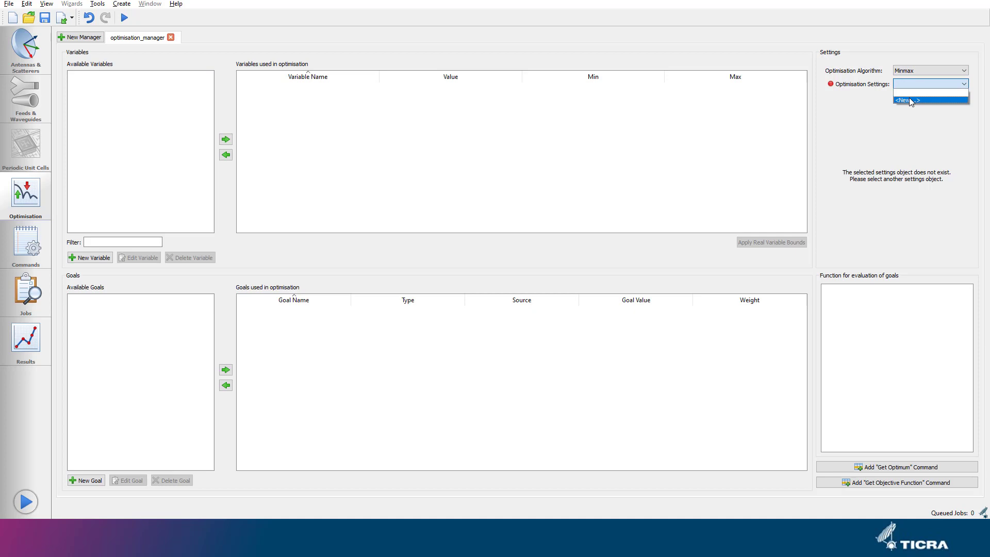
left_click(908, 99)
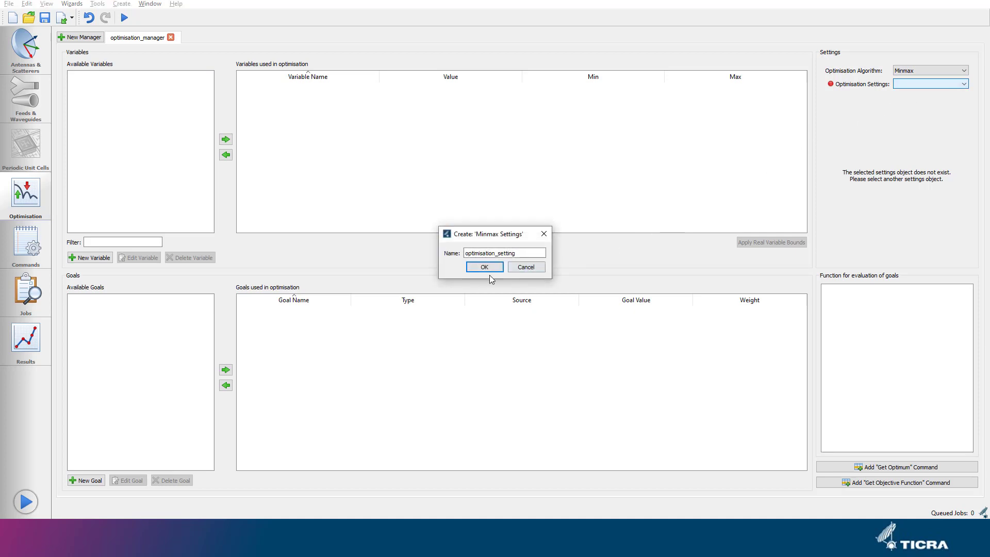
left_click(488, 268)
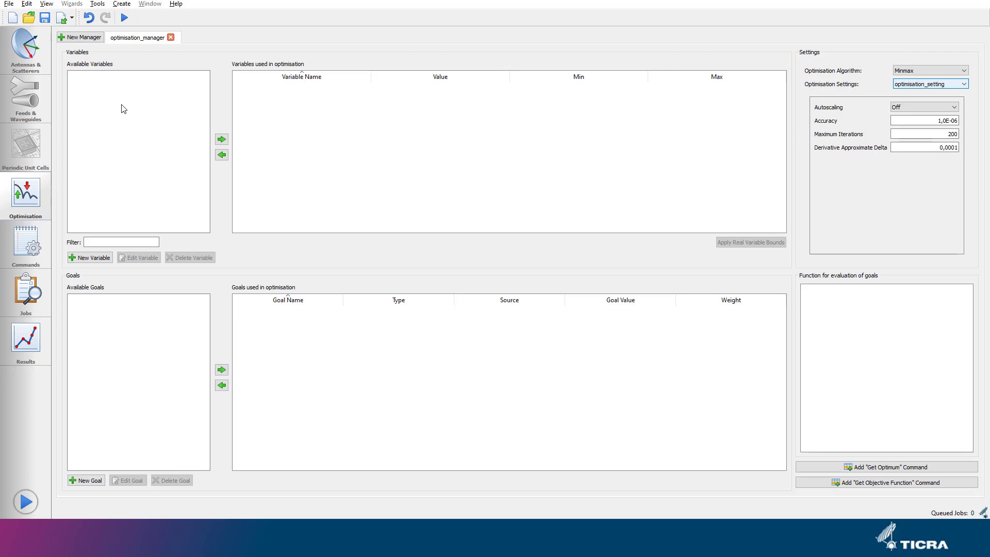
Create a new optimisation variable of class Bulk Optimisation Variables, Reflector Shaping, with pos_reflector as its target reflector
left_click(87, 261)
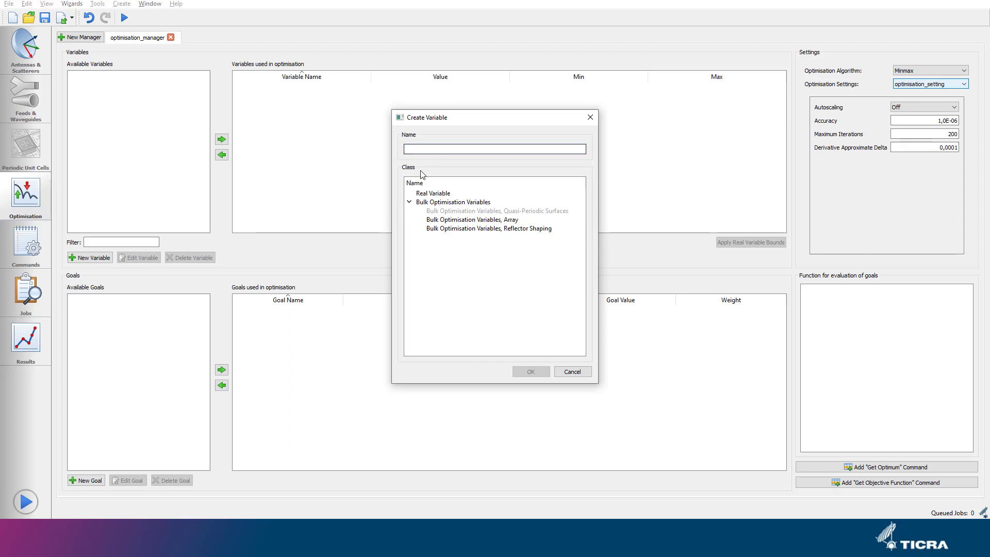
left_click(440, 230)
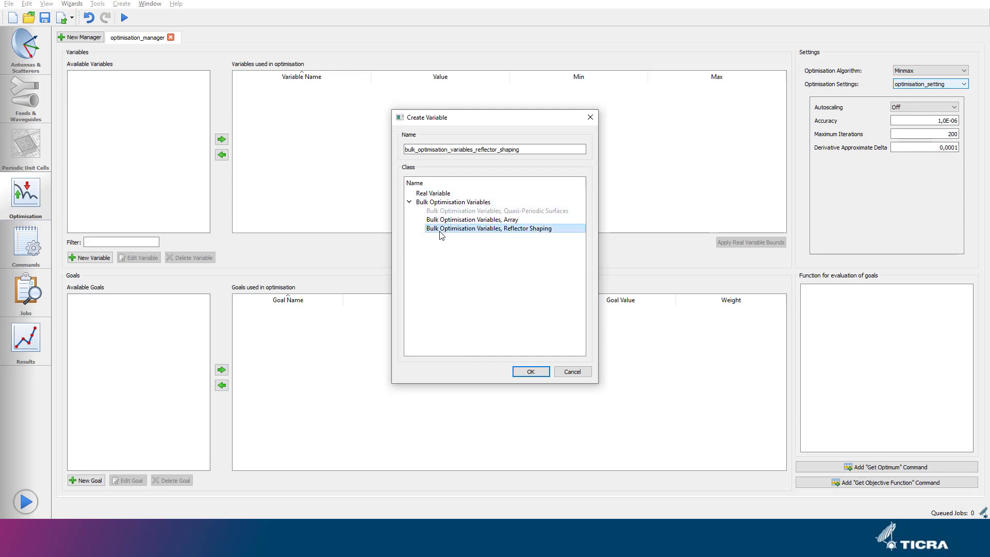
left_click(528, 372)
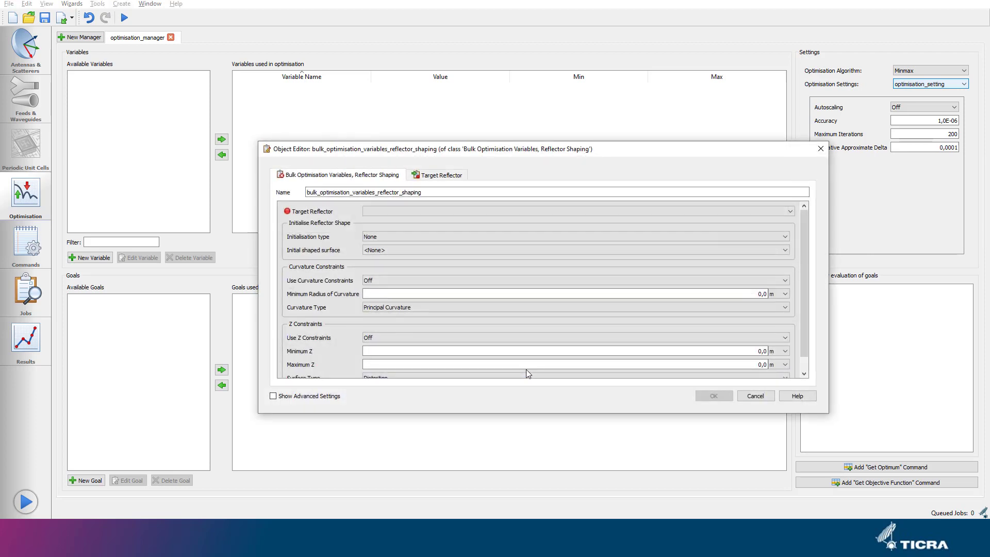
left_click(472, 211)
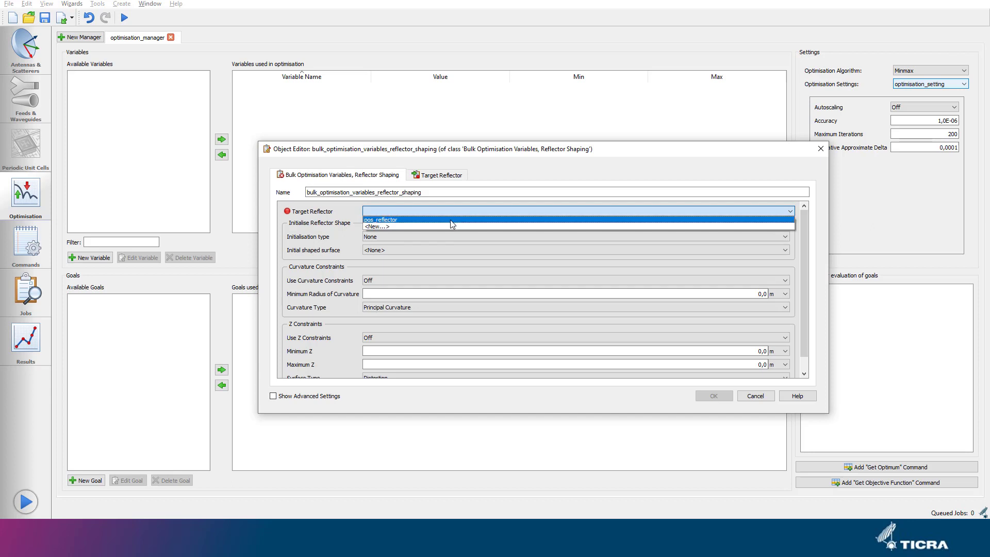
left_click(452, 221)
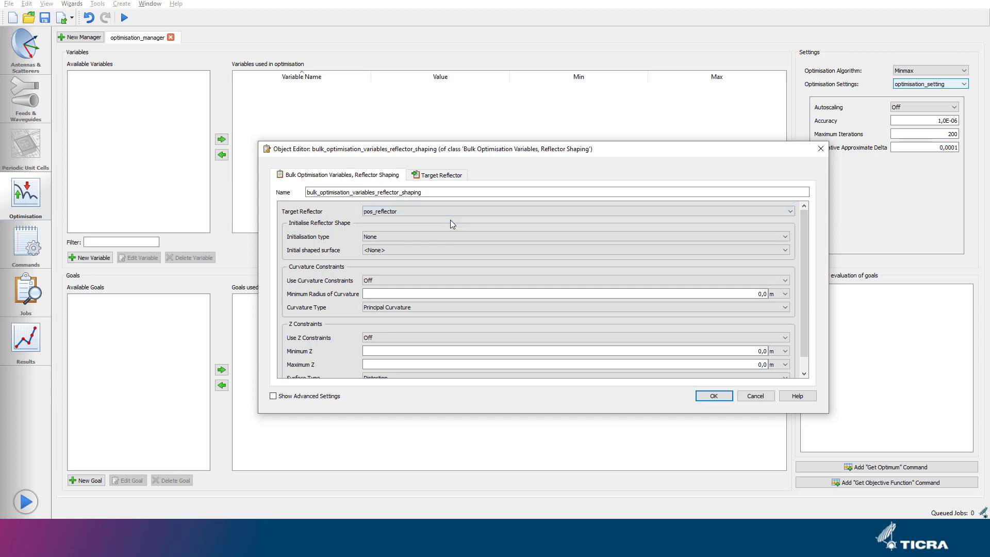
Initialise the variable's reflector shape with the initial shaped surface initial_defocusing and accept the variable definition
left_click(453, 235)
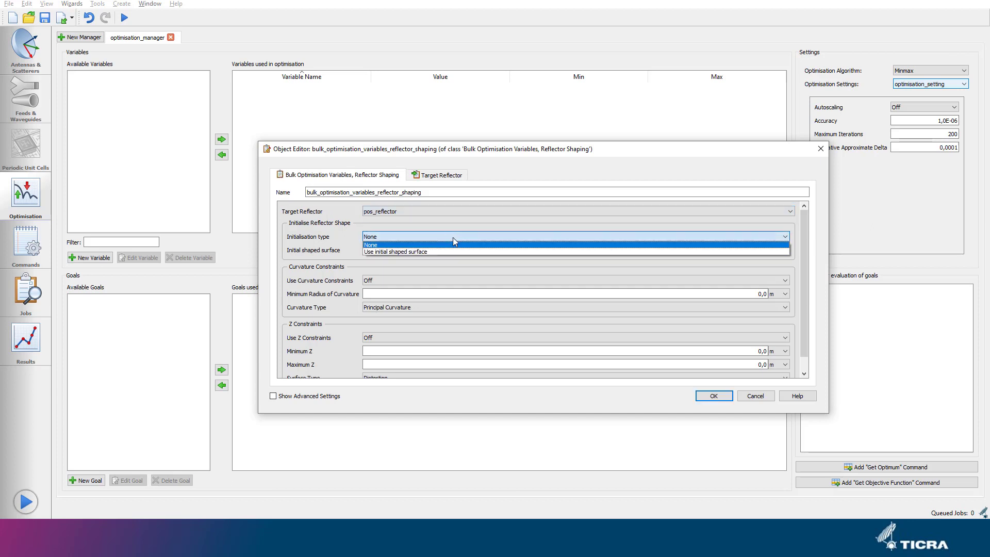
left_click(451, 251)
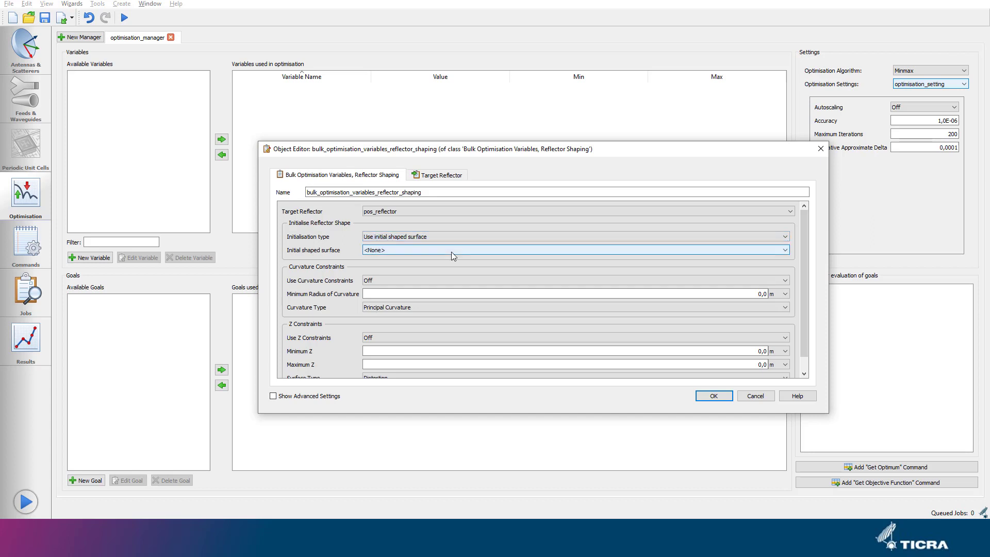
left_click(451, 252)
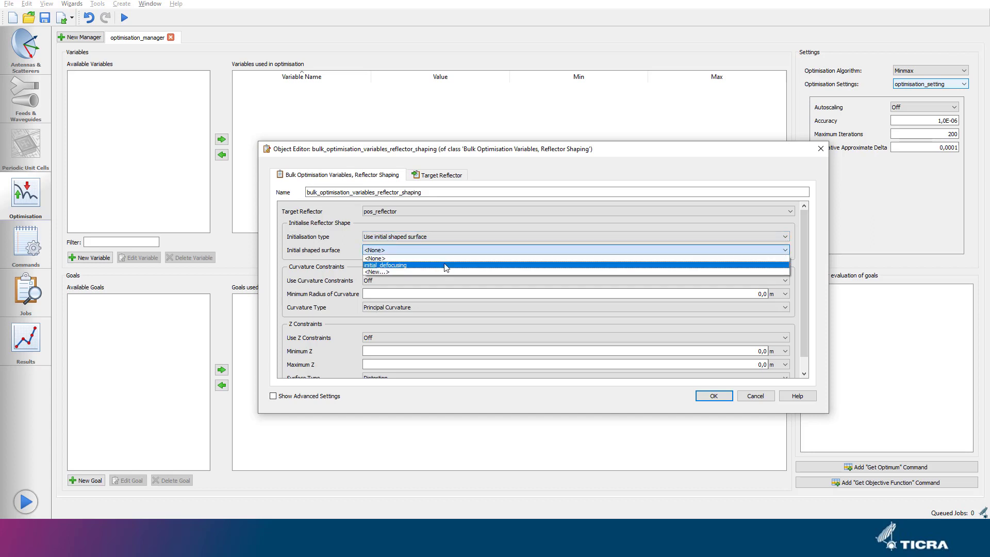
left_click(446, 265)
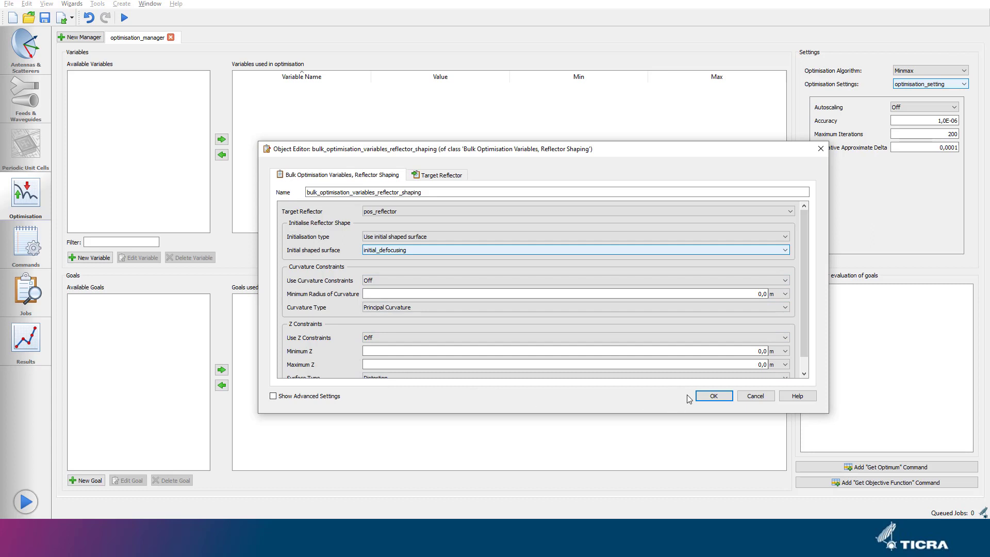
left_click(714, 397)
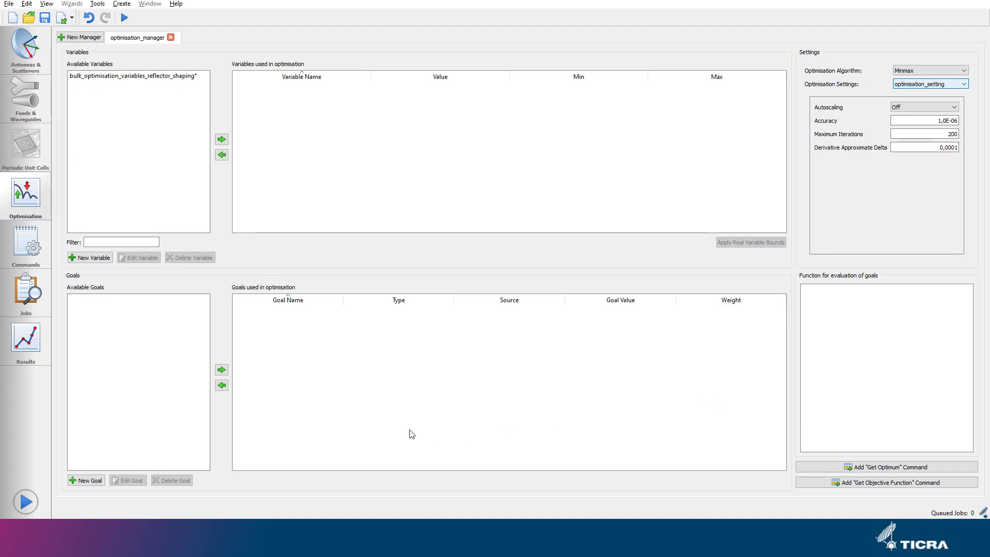
Add the reflector shaping variable to the variables used in the optimisation
left_click(116, 78)
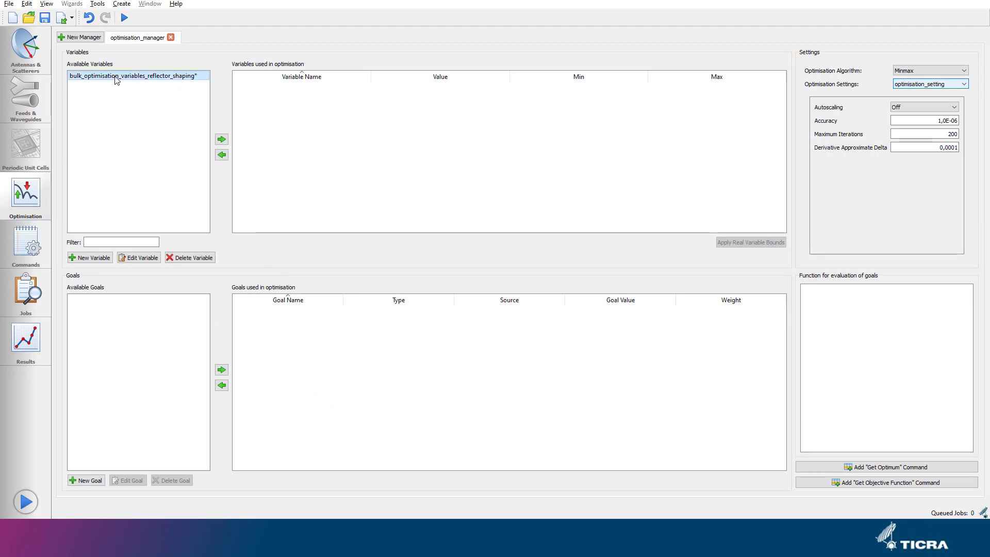
left_click(221, 140)
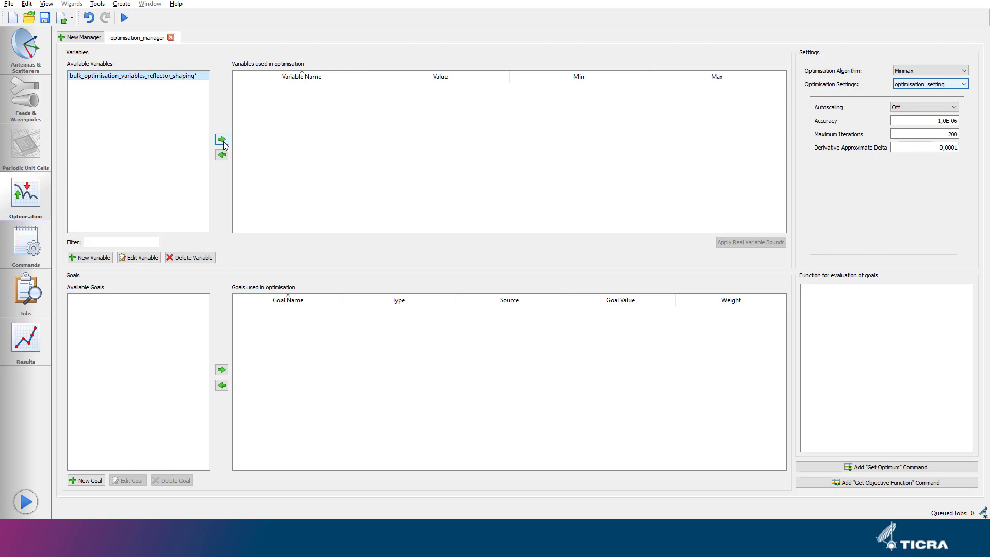
left_click(222, 140)
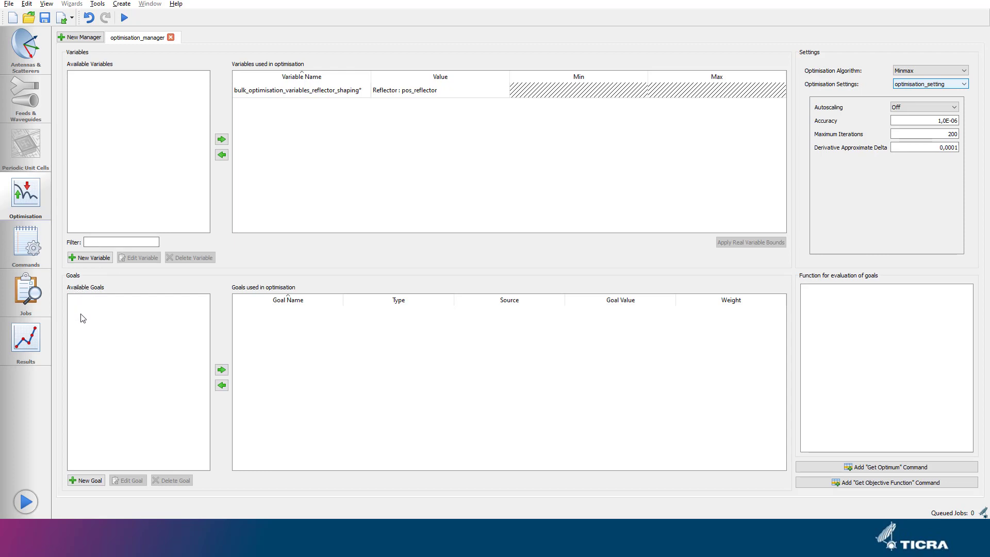
Create a Goal Shaped Beam, Stations File goal with source pos_po and coordinate system stat_coor_sys
left_click(87, 480)
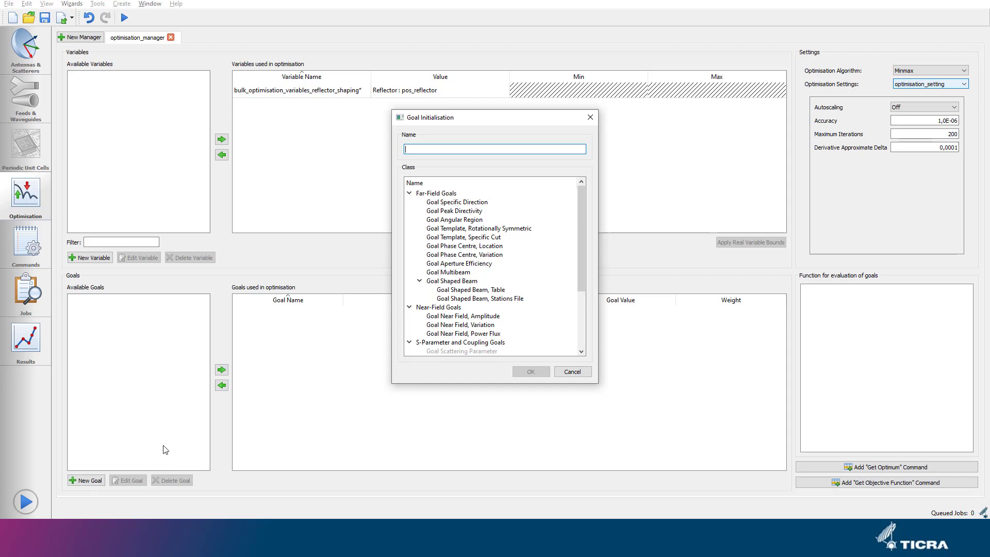
left_click(458, 302)
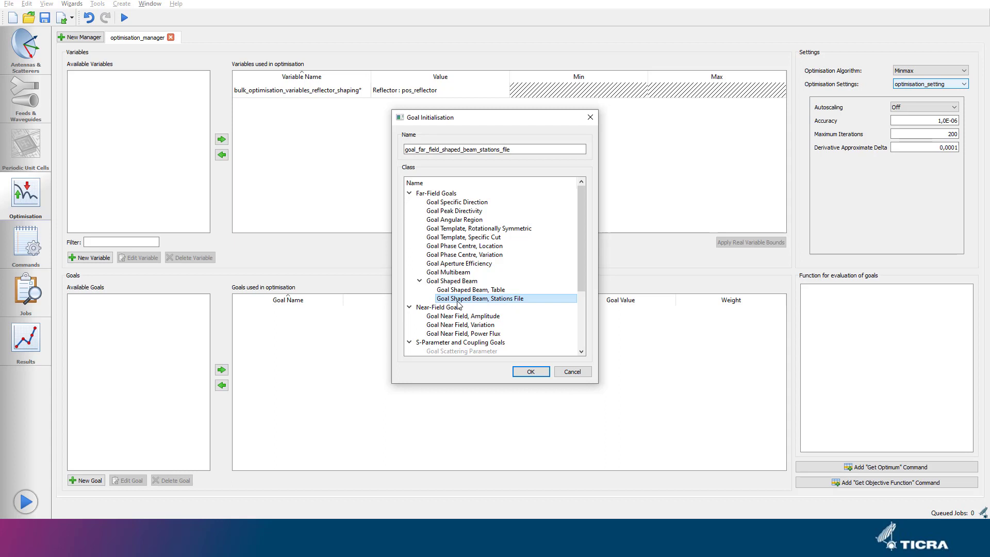
left_click(531, 371)
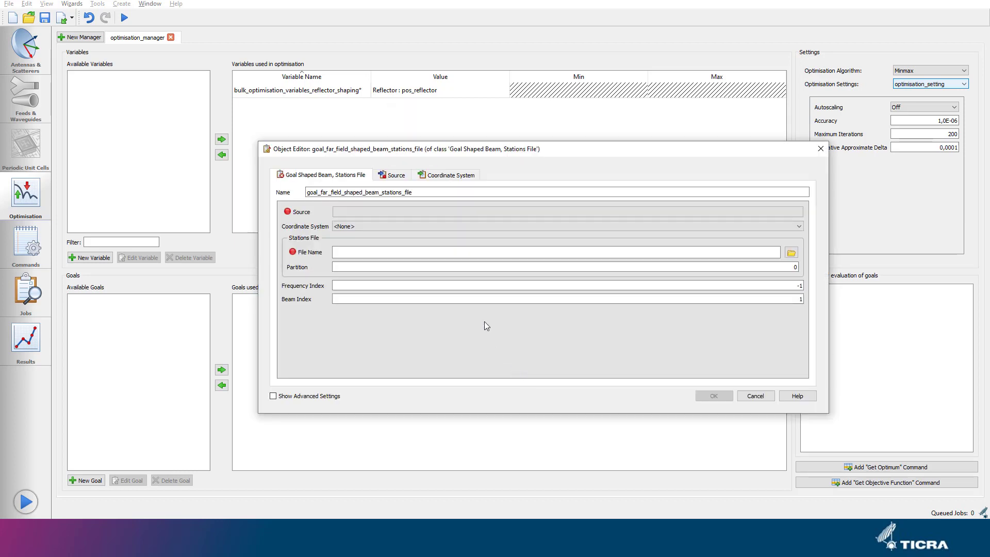
left_click(456, 210)
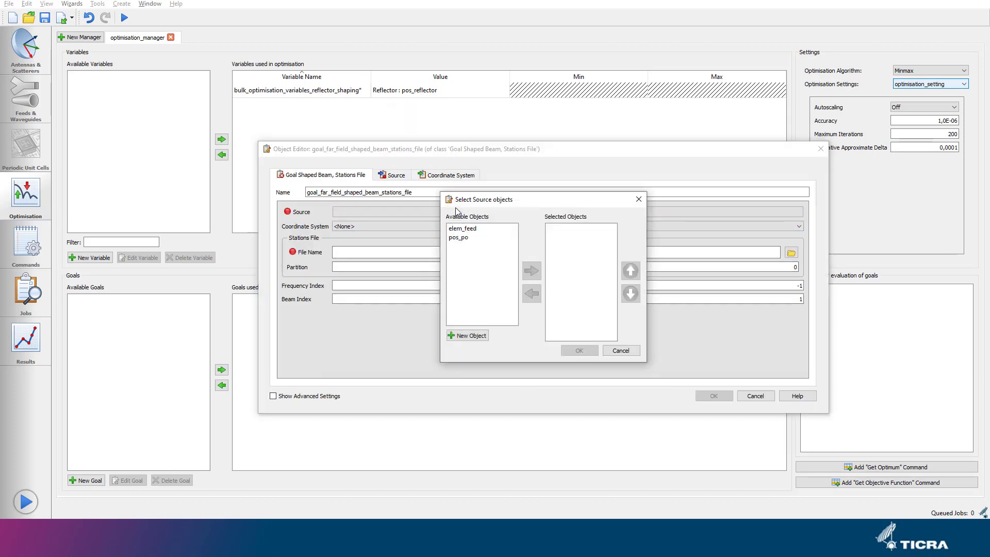
left_click(461, 237)
left_click(533, 272)
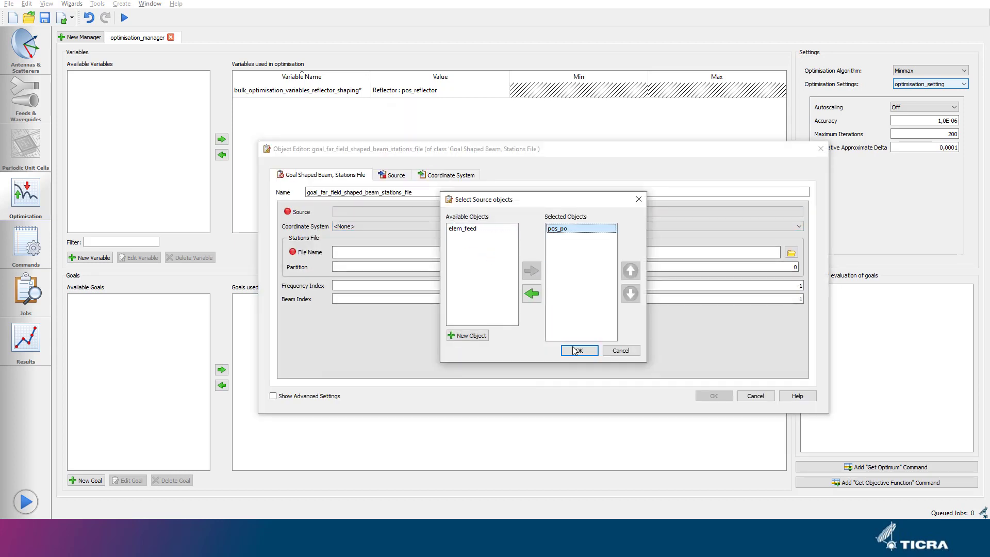
left_click(577, 351)
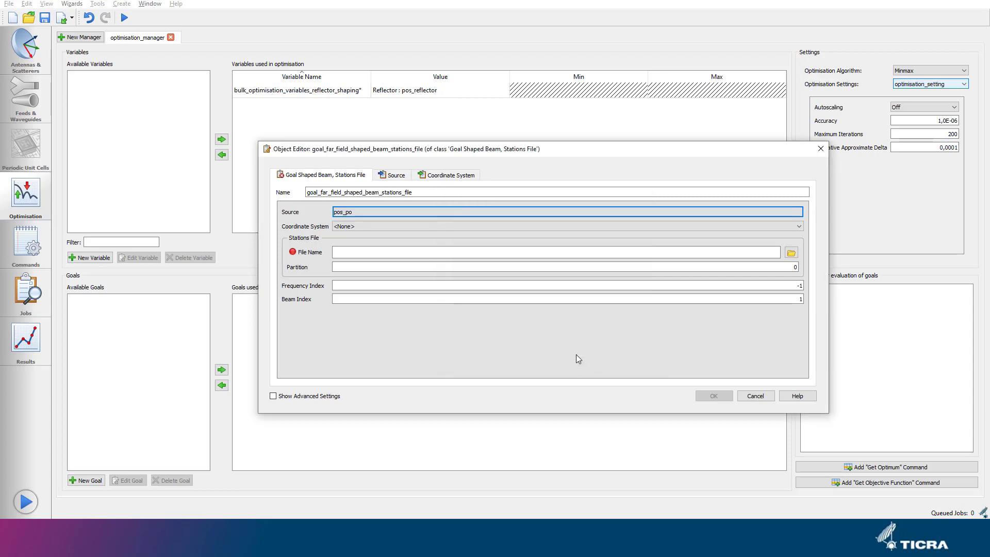
left_click(465, 228)
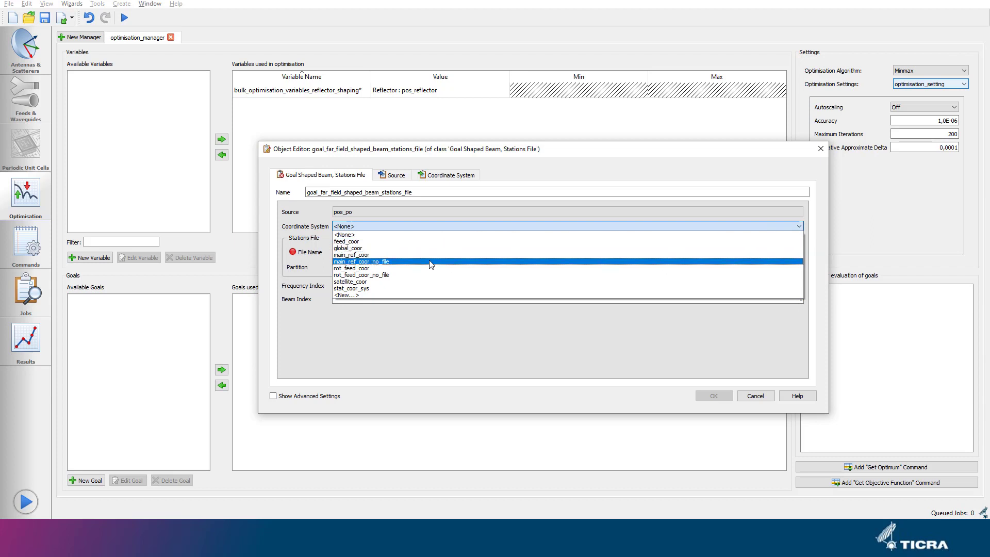
left_click(412, 288)
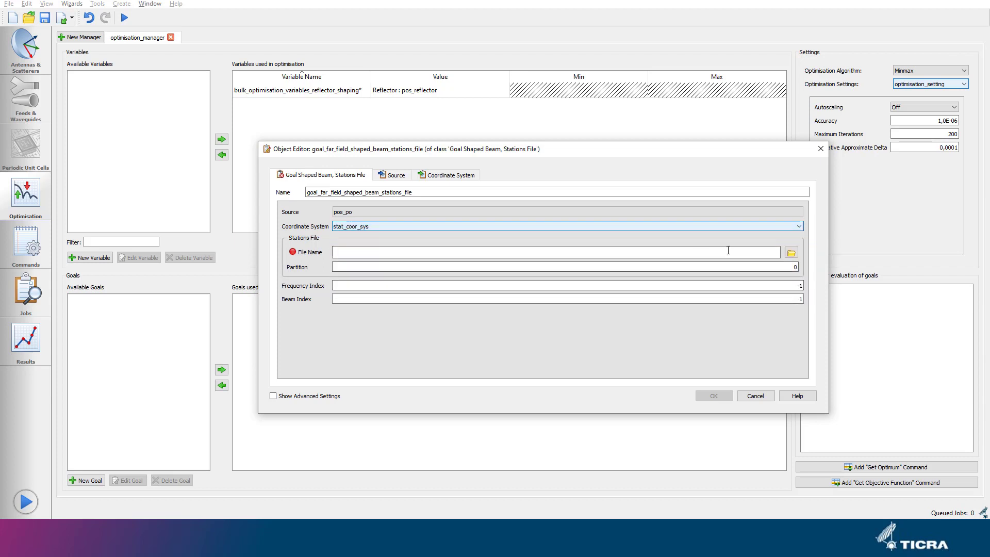
Assign the stations file NorthAmerica.sta to the shaped beam goal and add the goal to those used in the optimisation
left_click(788, 252)
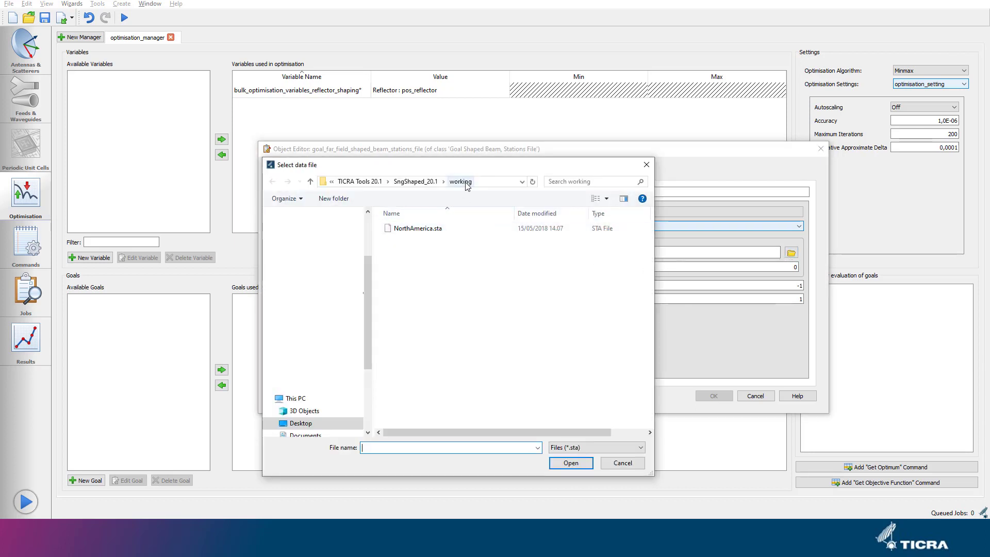
left_click(421, 232)
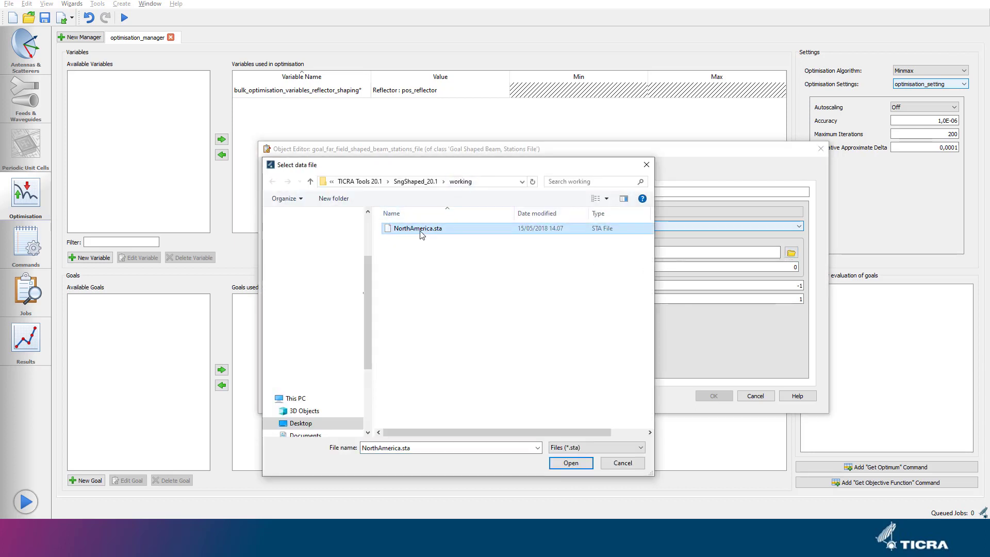
left_click(575, 466)
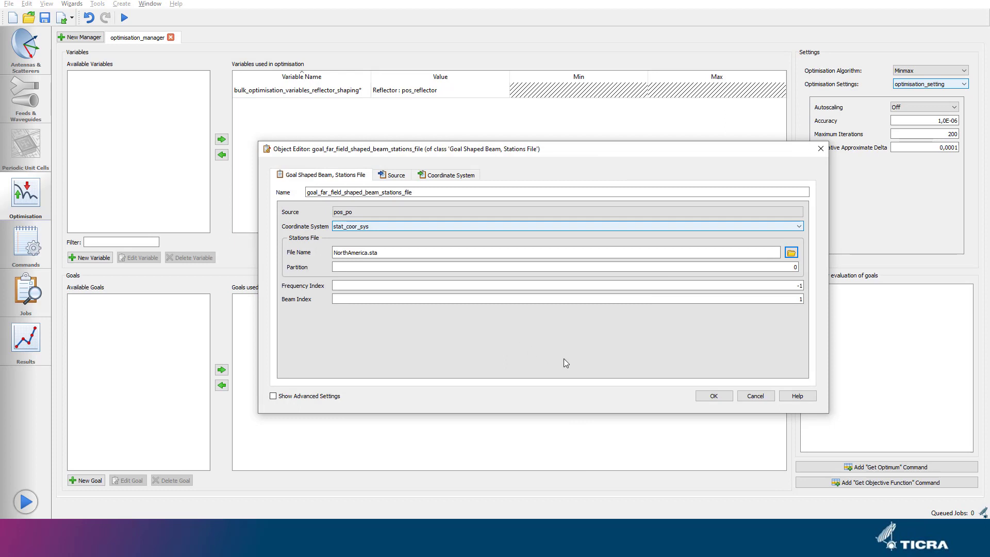
left_click(712, 395)
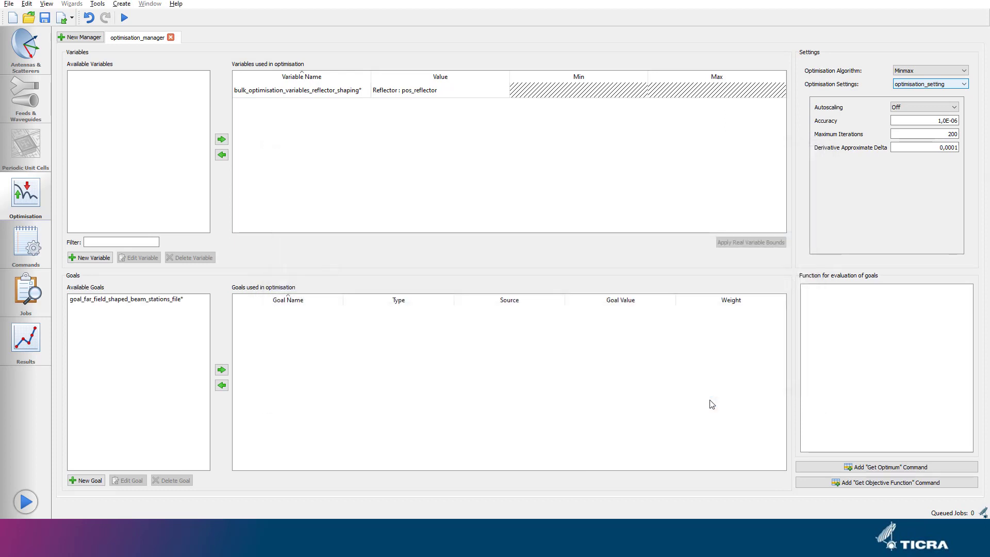
left_click(160, 302)
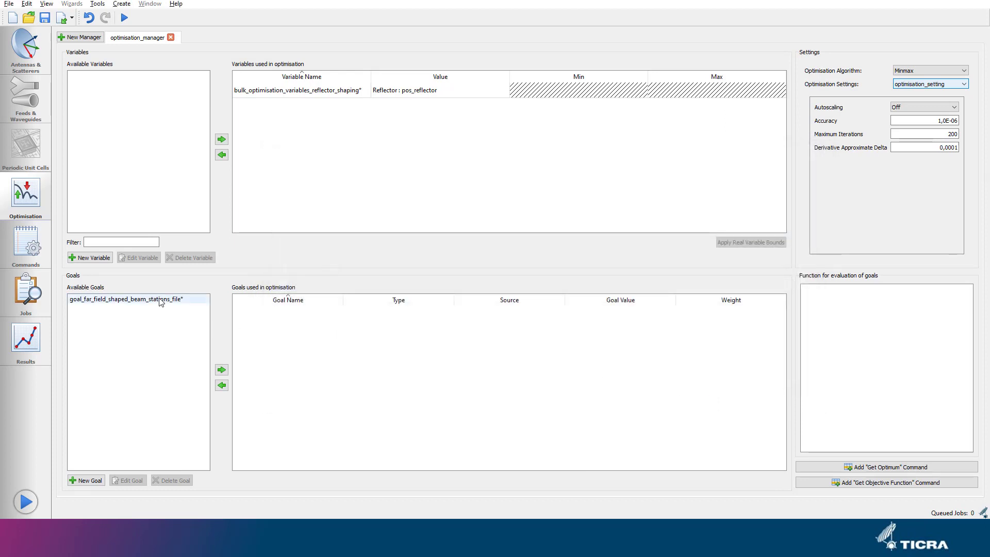
left_click(222, 370)
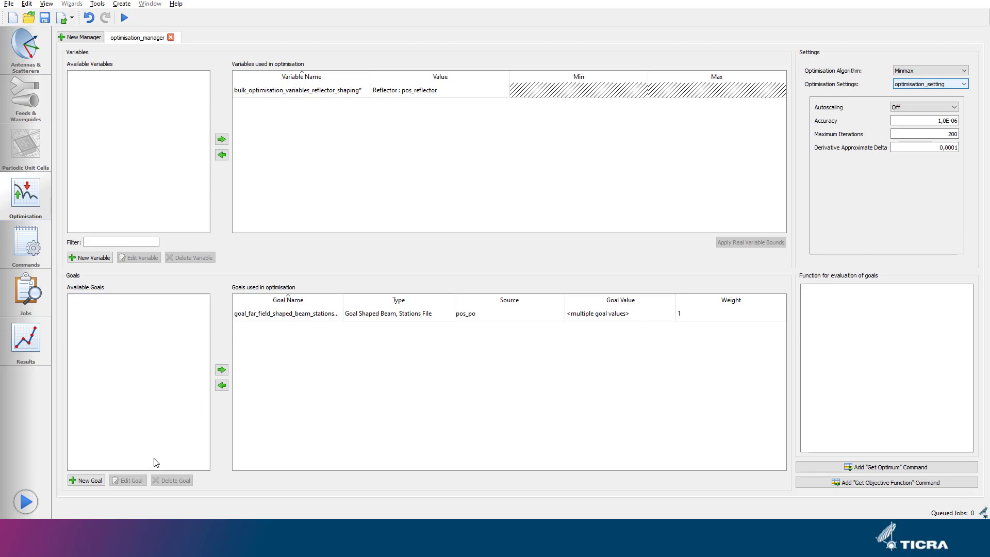
left_click(82, 482)
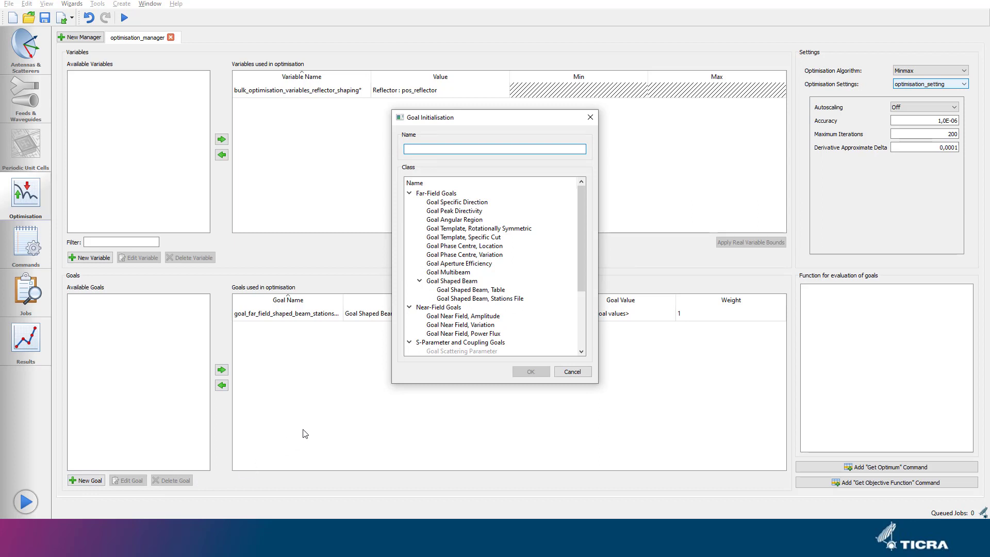
left_click(437, 274)
left_click(526, 371)
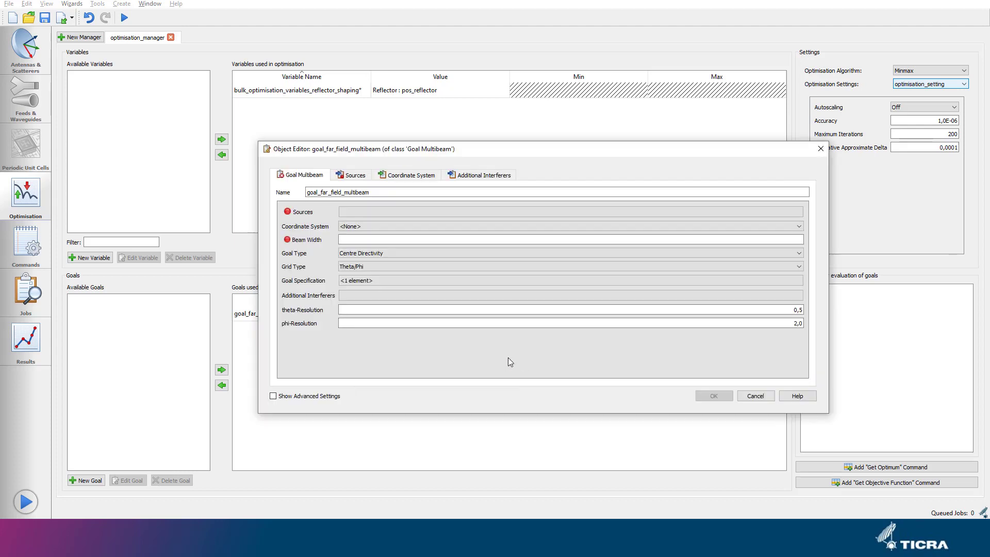
left_click(390, 253)
left_click(384, 262)
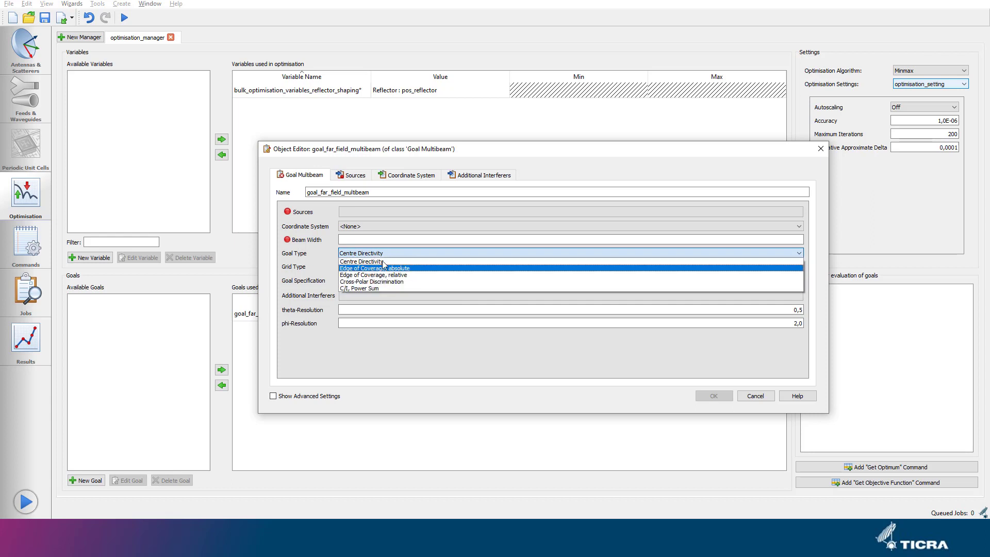
left_click(757, 396)
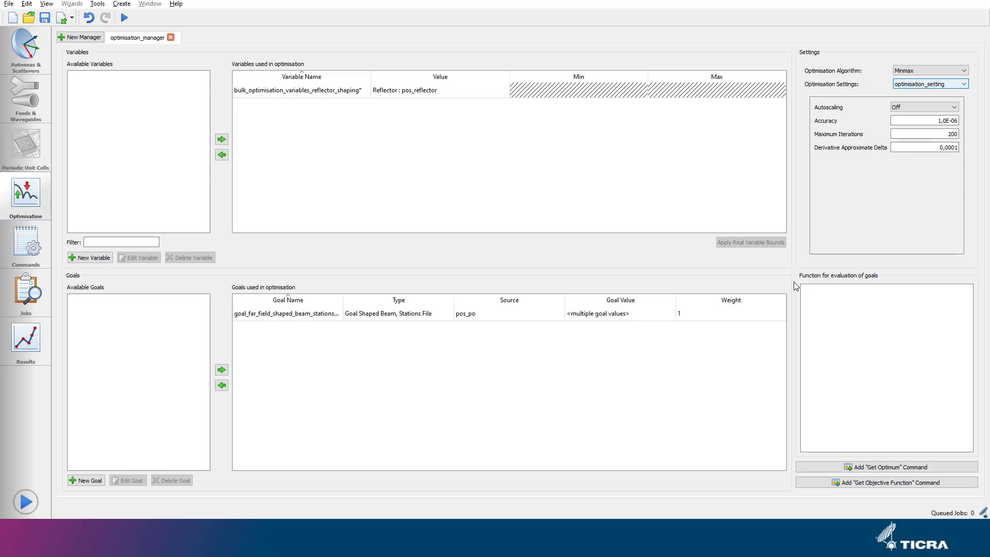
Create a new command function named Currents
left_click(36, 257)
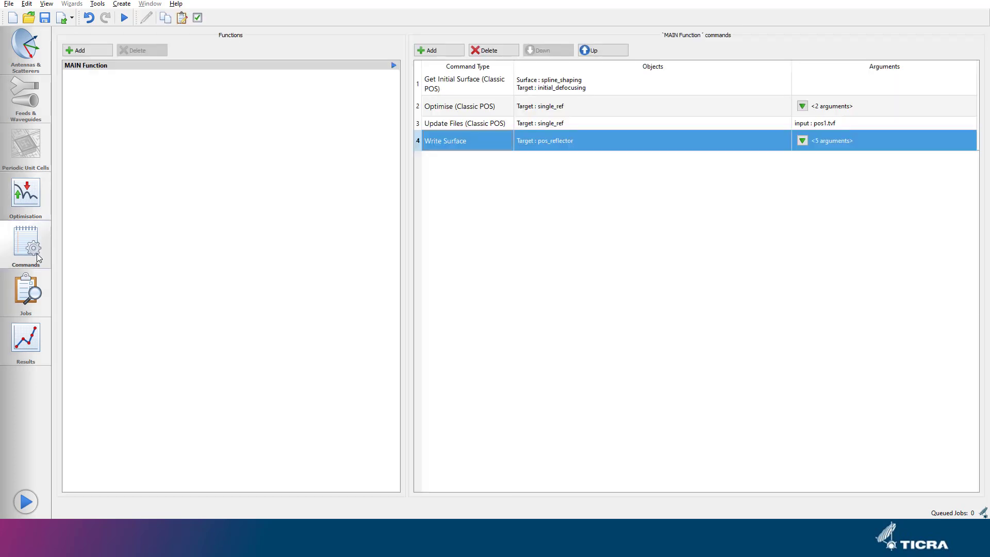
left_click(69, 51)
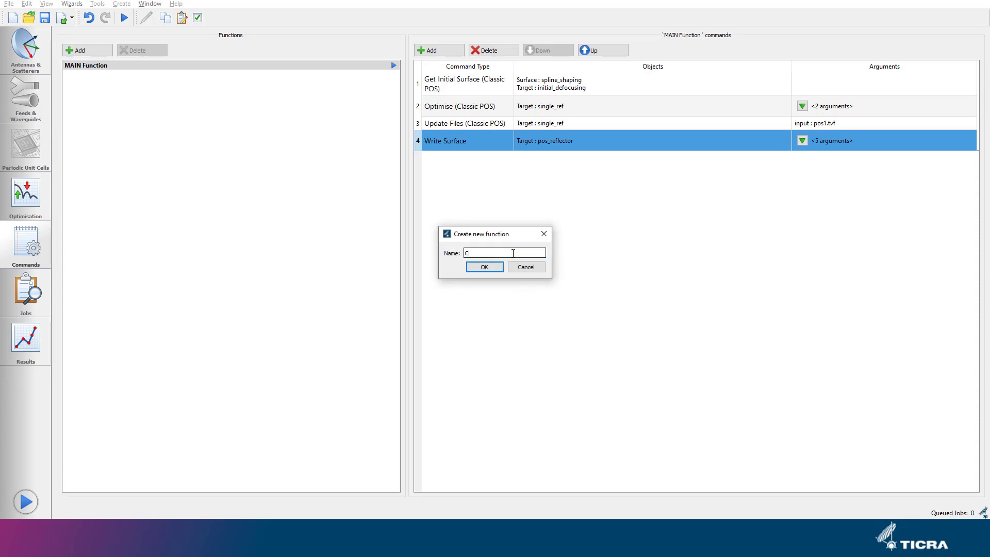
type("Currents")
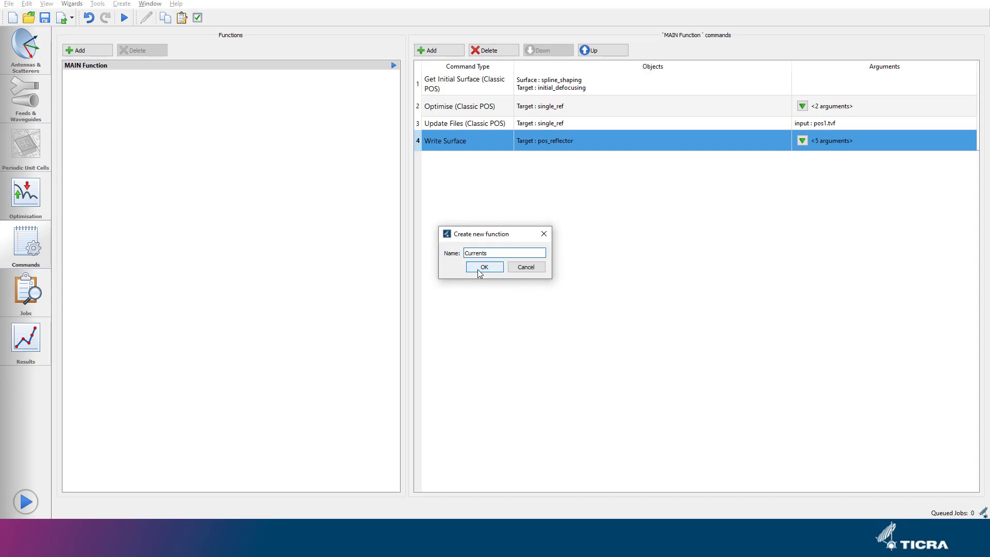
left_click(480, 269)
Add a Get Currents command to the Currents function with source elem_feed and target pos_po
left_click(76, 76)
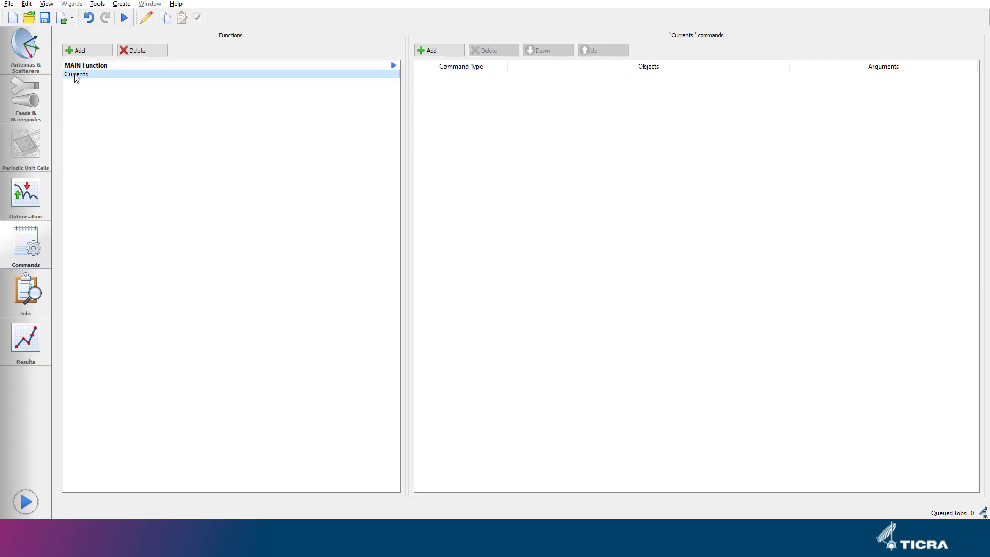
left_click(420, 51)
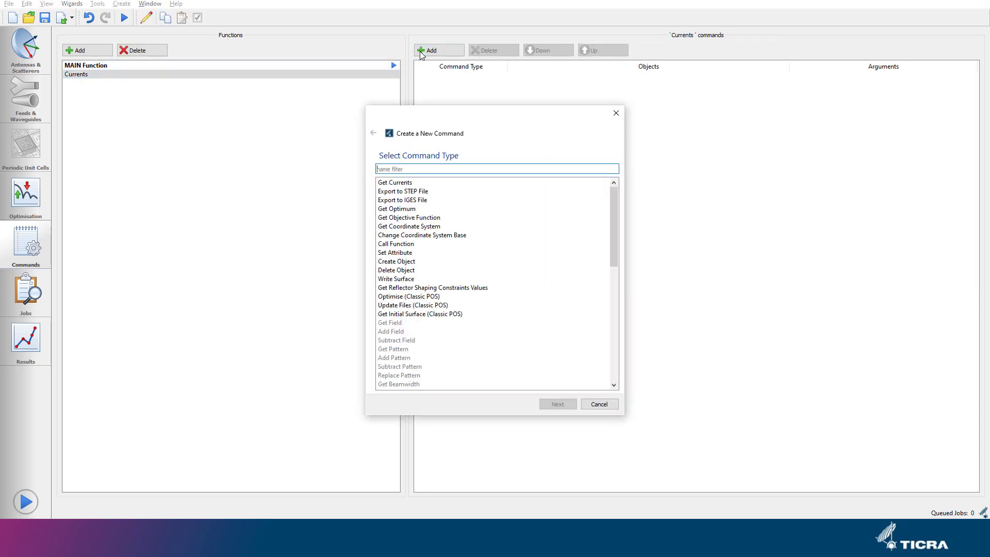
double_click(411, 183)
left_click(498, 184)
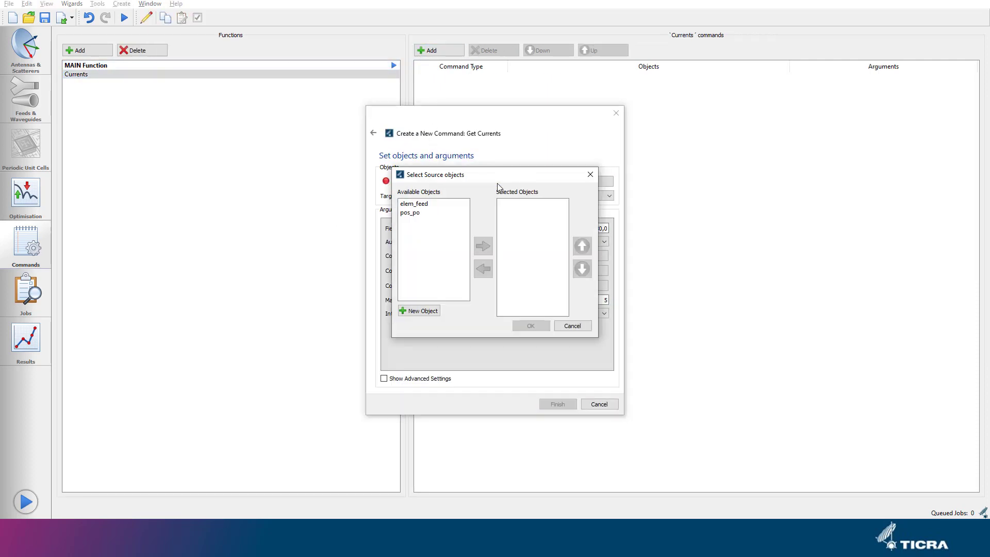
left_click(414, 203)
left_click(484, 246)
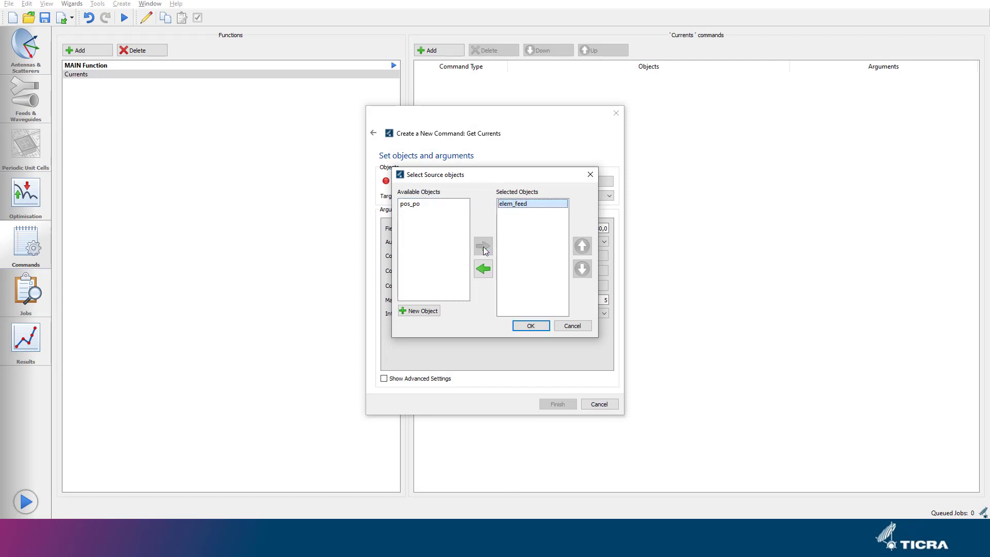
left_click(531, 325)
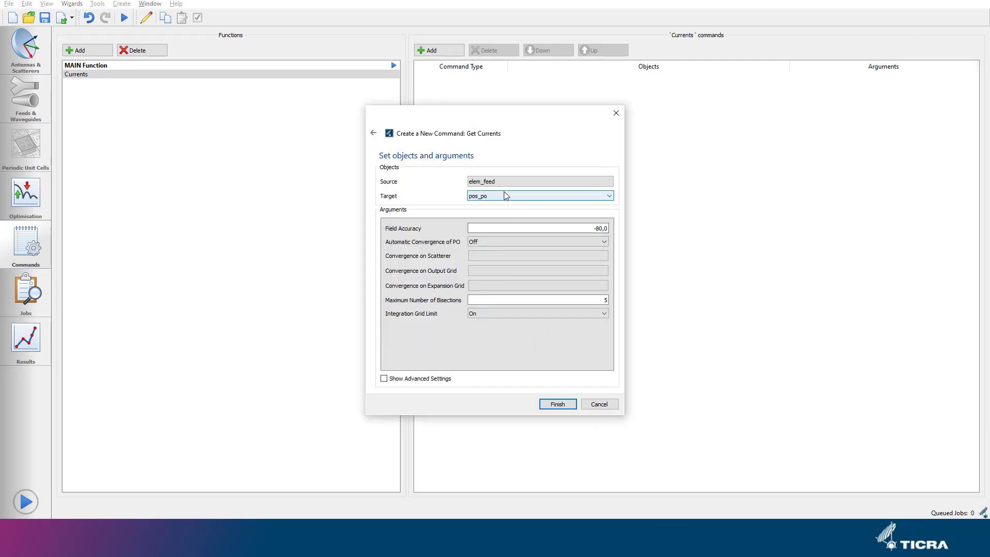
mouse_move(476, 248)
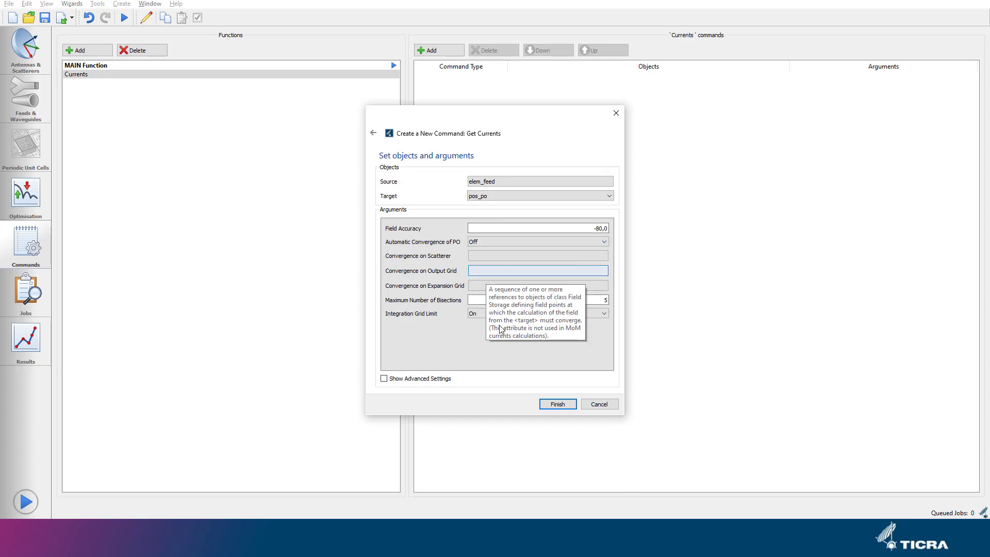
left_click(557, 404)
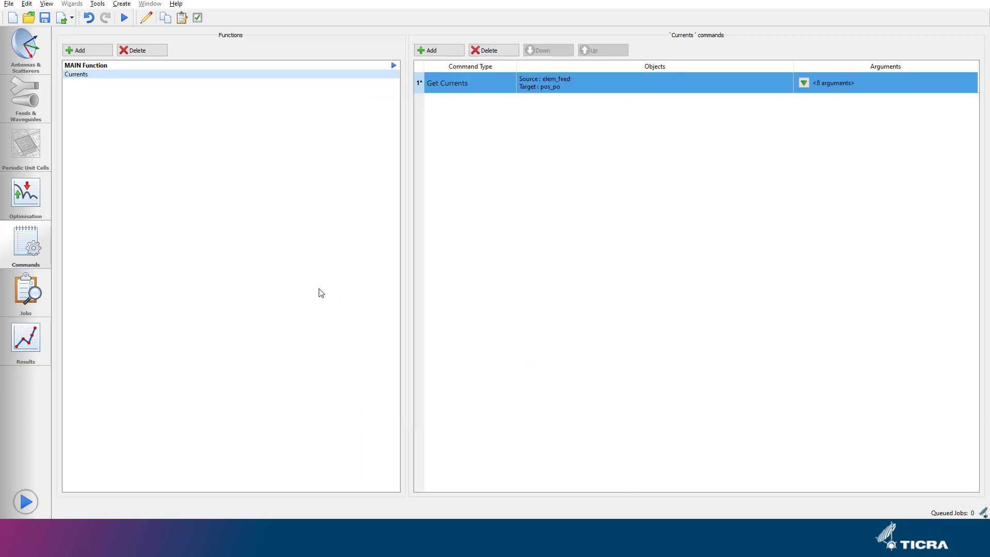
Check the PO points settings of the single-face scatterer analysis object pos_po
left_click(19, 54)
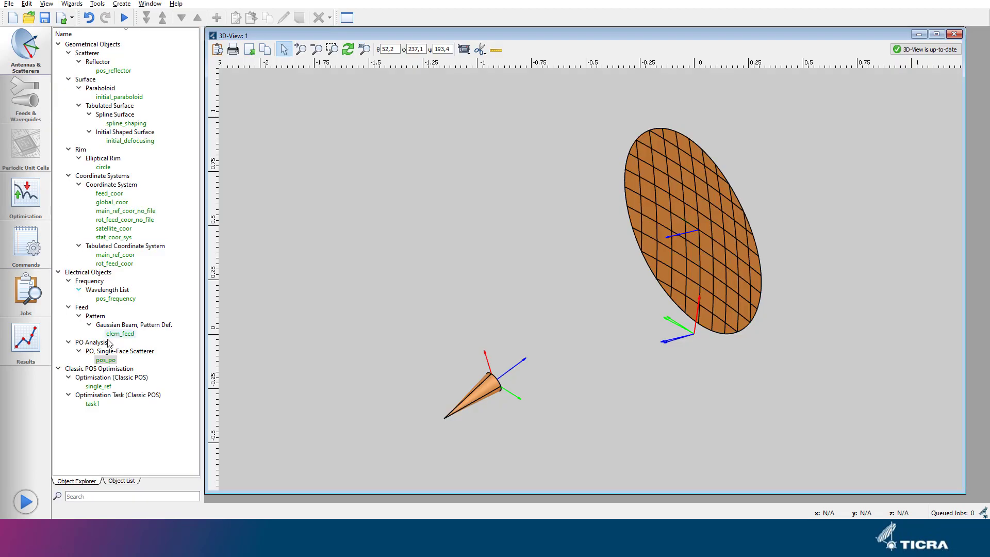
double_click(106, 360)
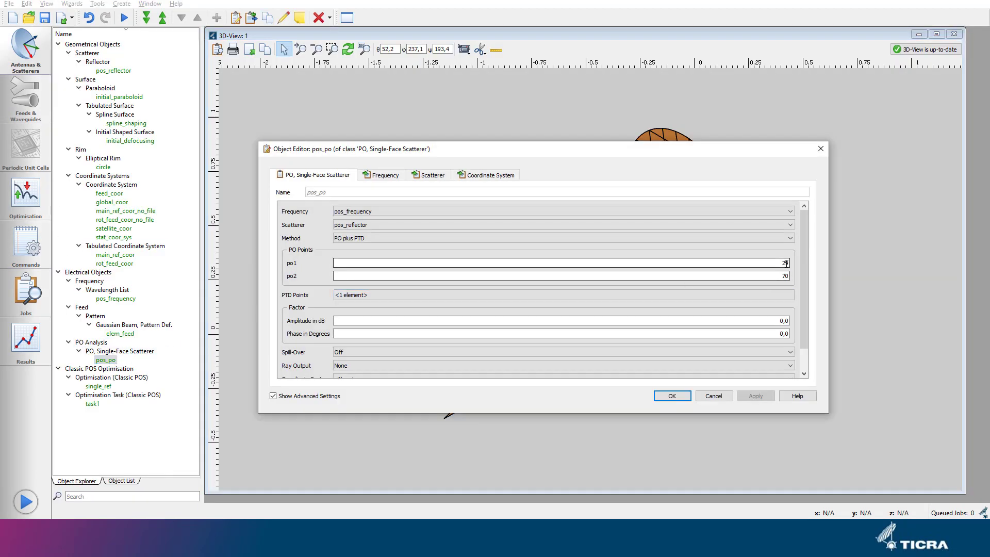
left_click(680, 396)
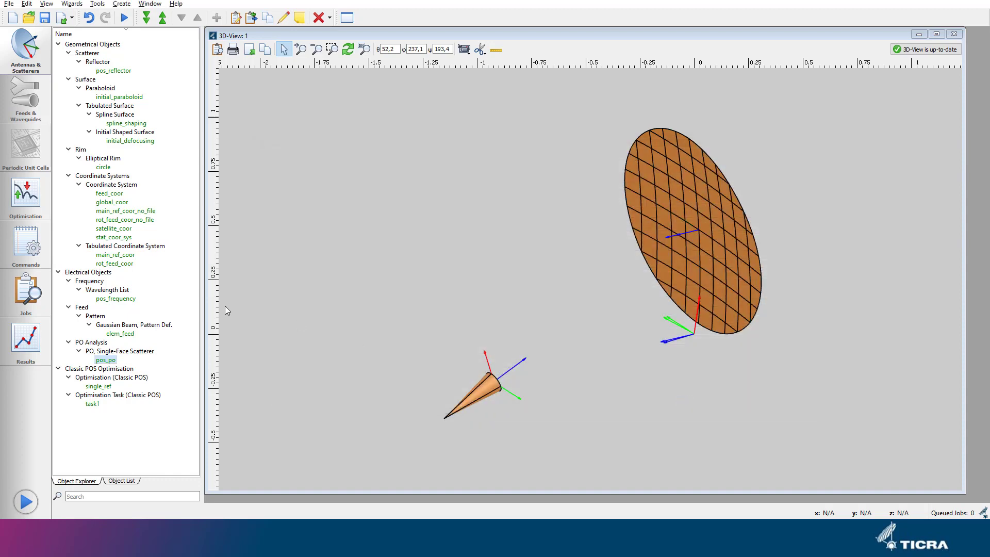
Assign Currents as the function for evaluating the goals and add a Get Optimum command for the optimisation manager
left_click(34, 205)
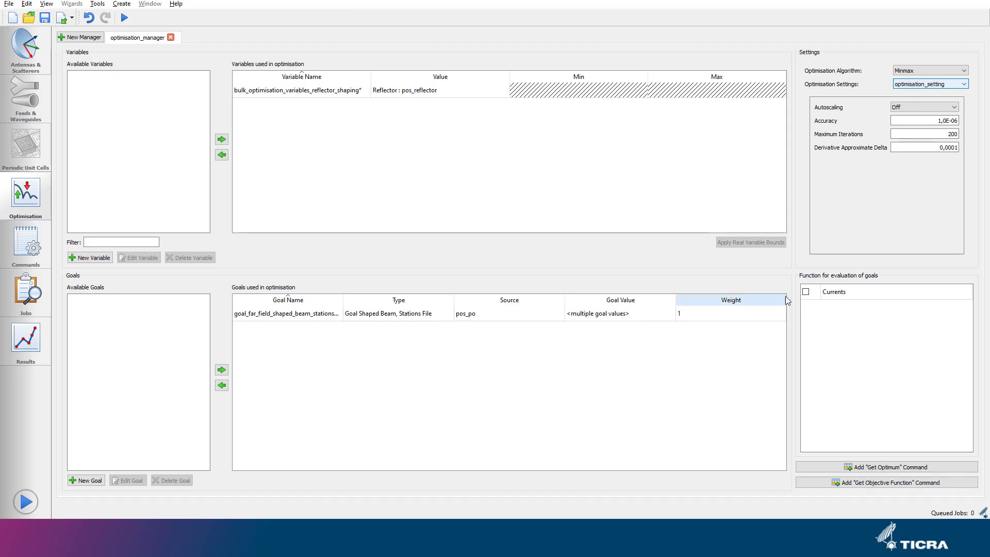
left_click(806, 294)
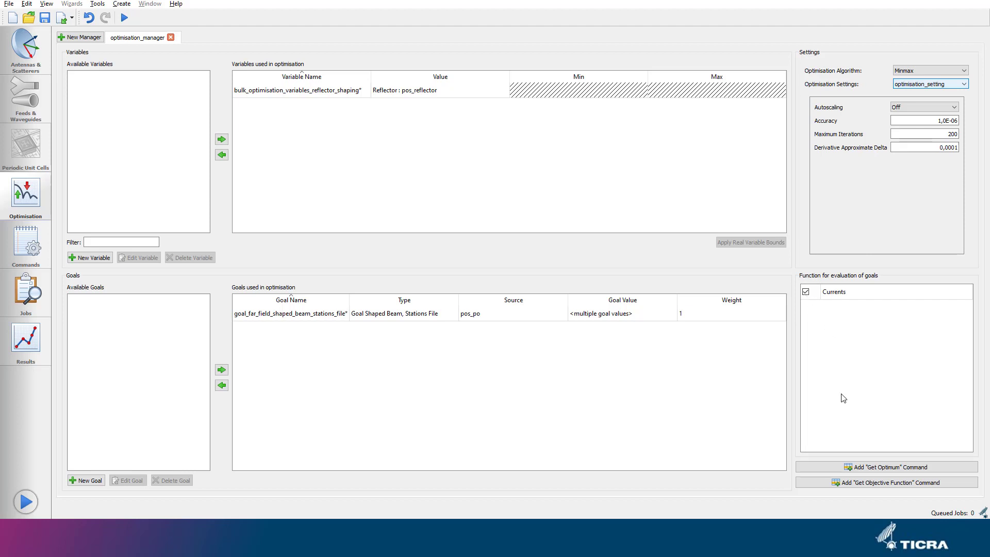
left_click(856, 468)
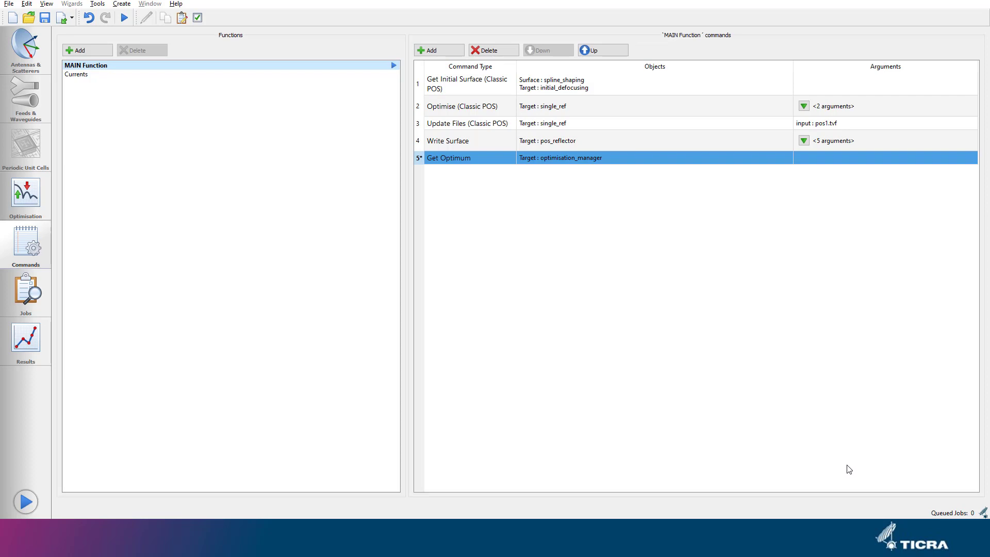
Delete the Get Initial Surface, Optimise, Update Files and Write Surface commands from the MAIN Function, keeping only Get Optimum
left_click(489, 93)
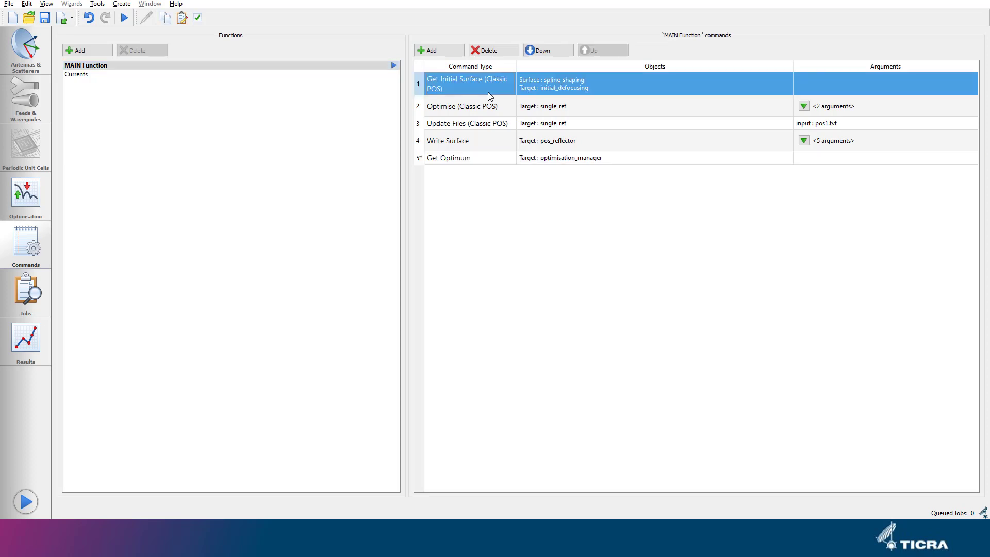
left_click(485, 51)
left_click(485, 52)
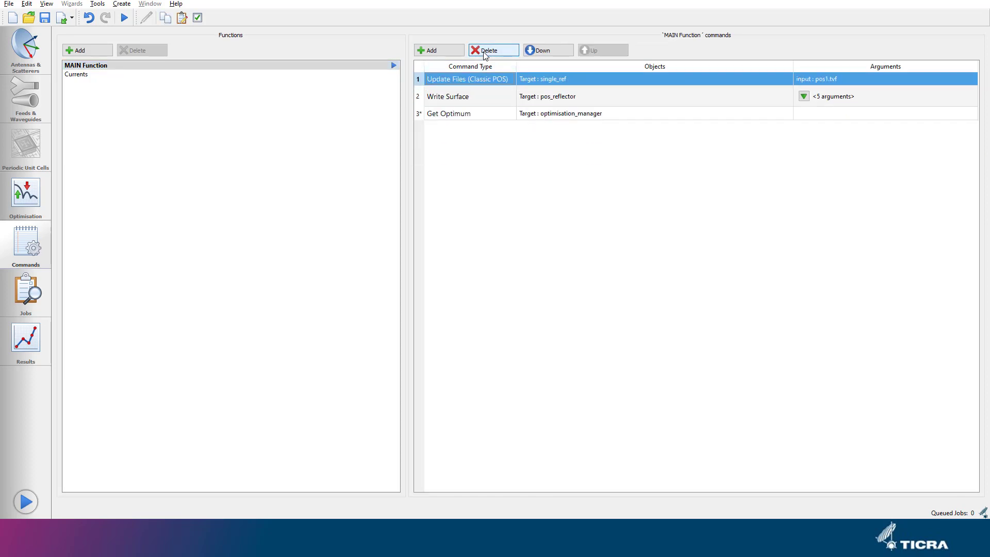
left_click(485, 51)
left_click(486, 52)
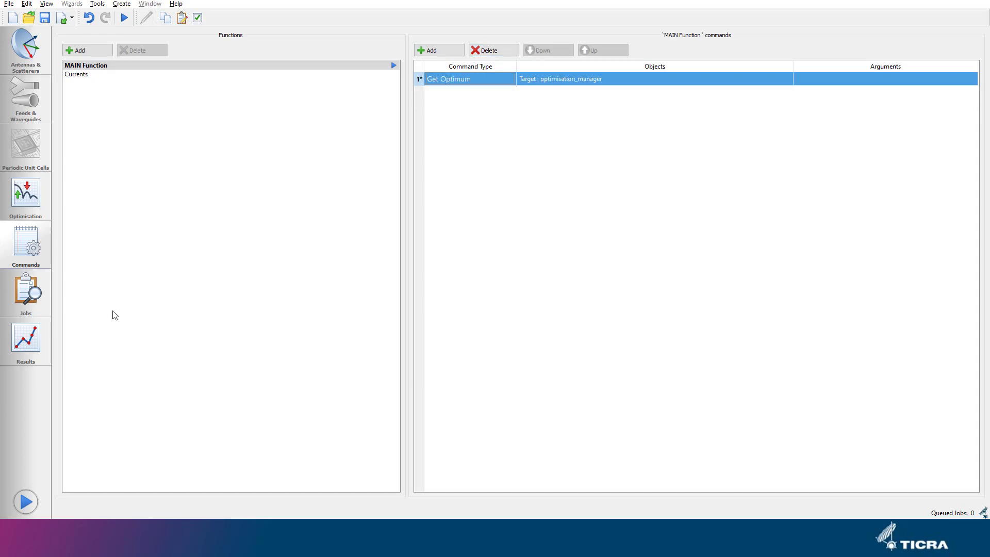
Run the optimisation as job Job_03 with the default job setup
left_click(24, 506)
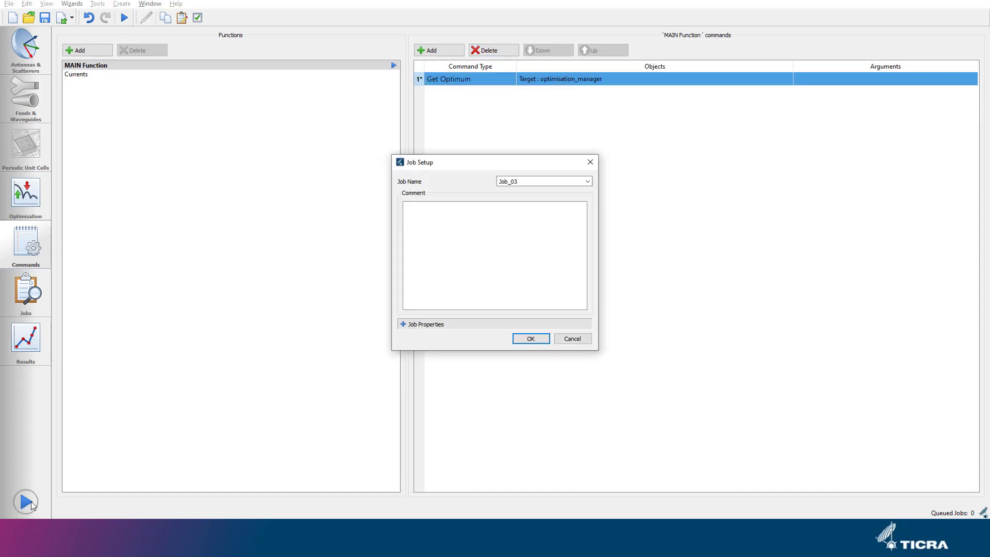
left_click(531, 339)
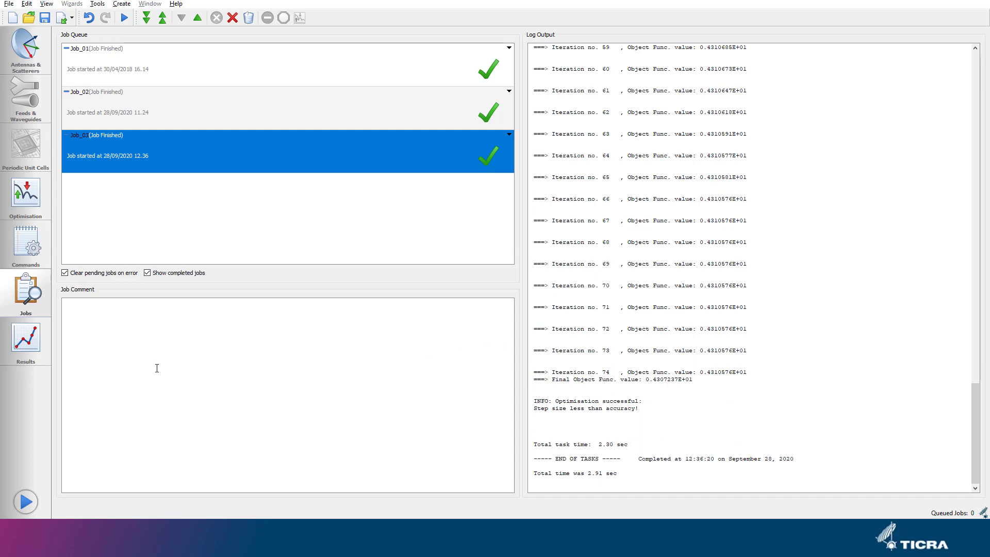
Examine the optimisation summary of Job_03 in the results, enlarged to full view, and close it
left_click(26, 347)
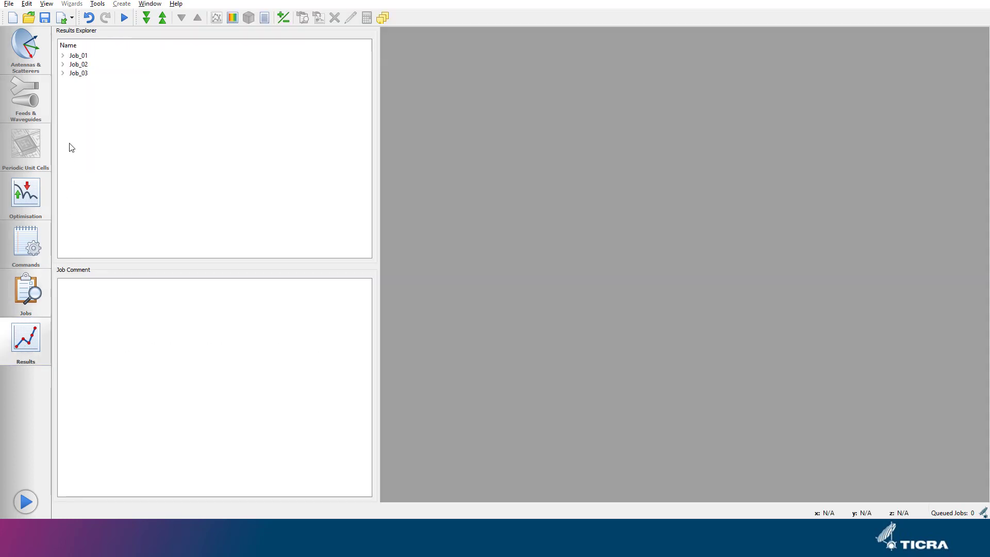
left_click(62, 74)
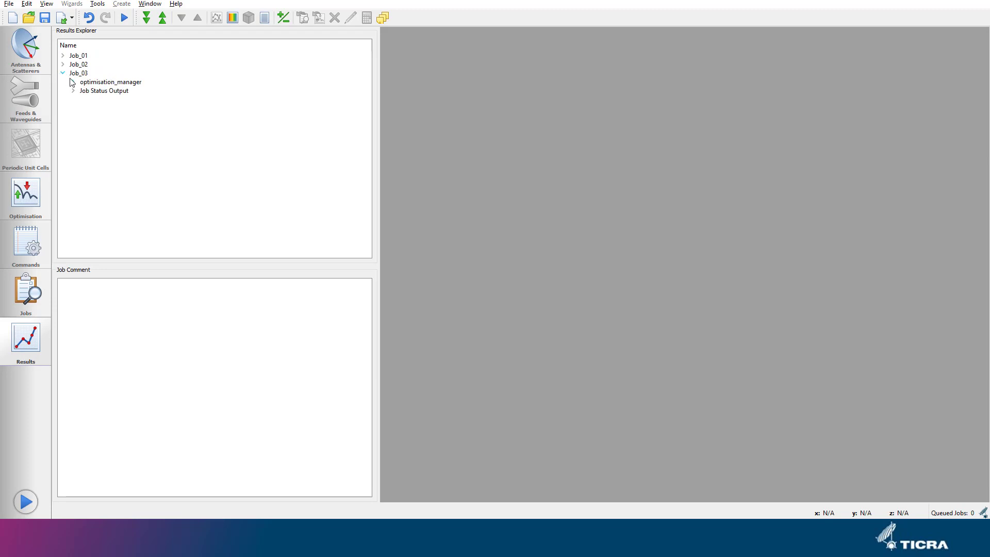
left_click(72, 82)
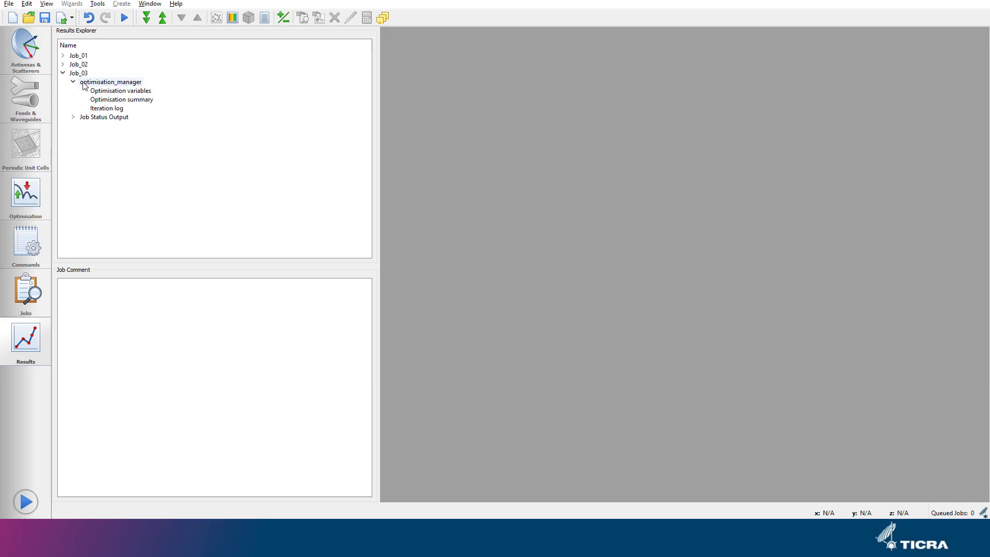
double_click(103, 100)
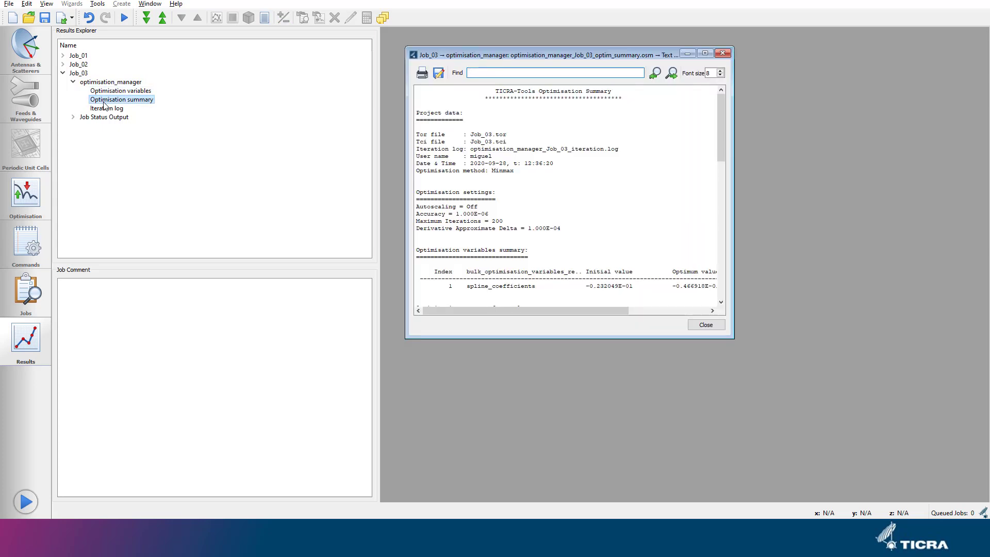
scroll(488, 183, "down", 4)
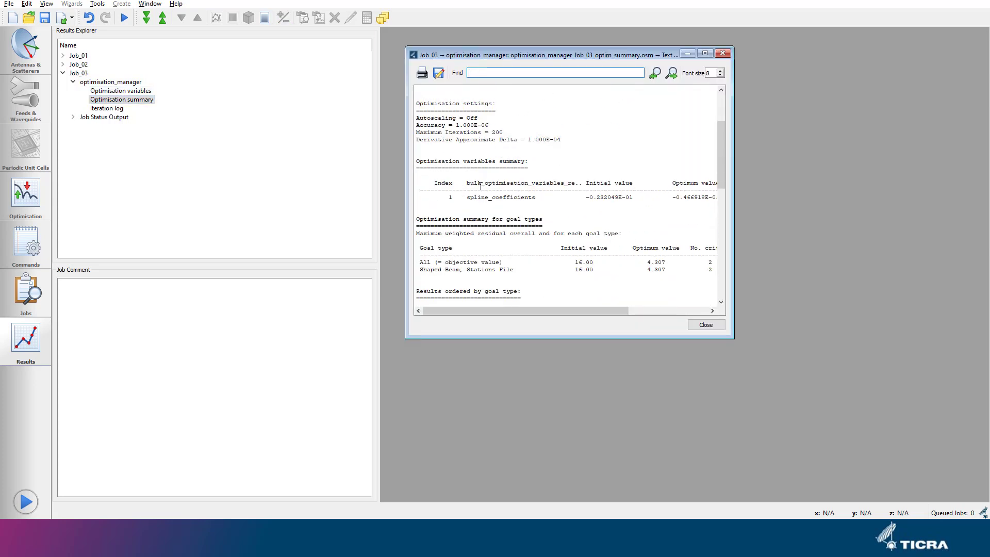
left_click(705, 53)
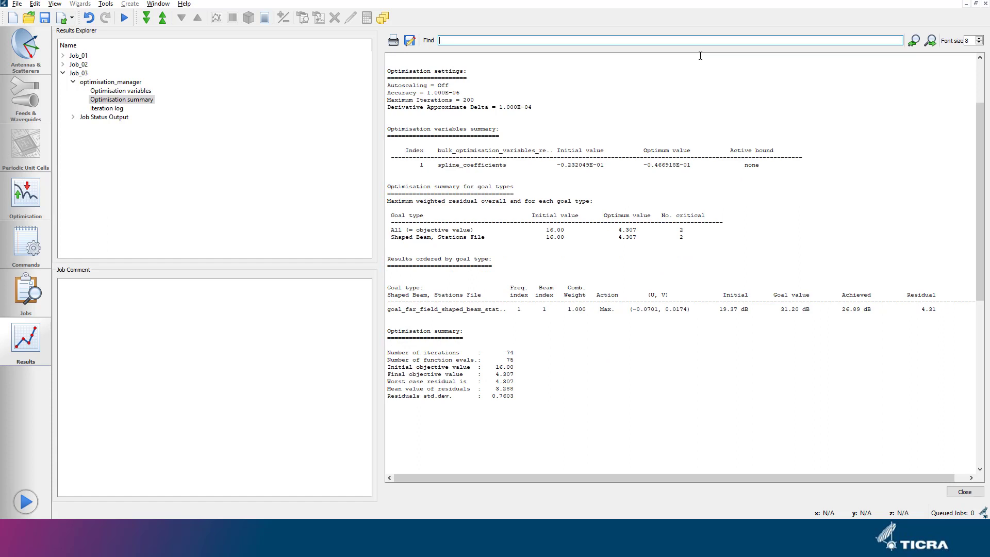
left_click(984, 5)
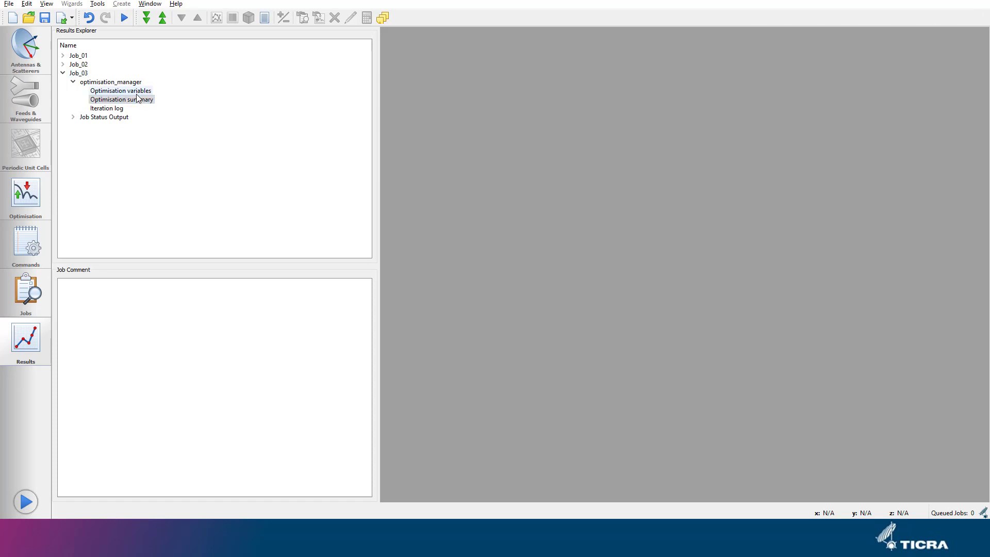
Load the final optimisation variable values of Job_03, accept overwriting NorthAmerica.spl, and return to the optimisation setup
key("Up")
key("Return")
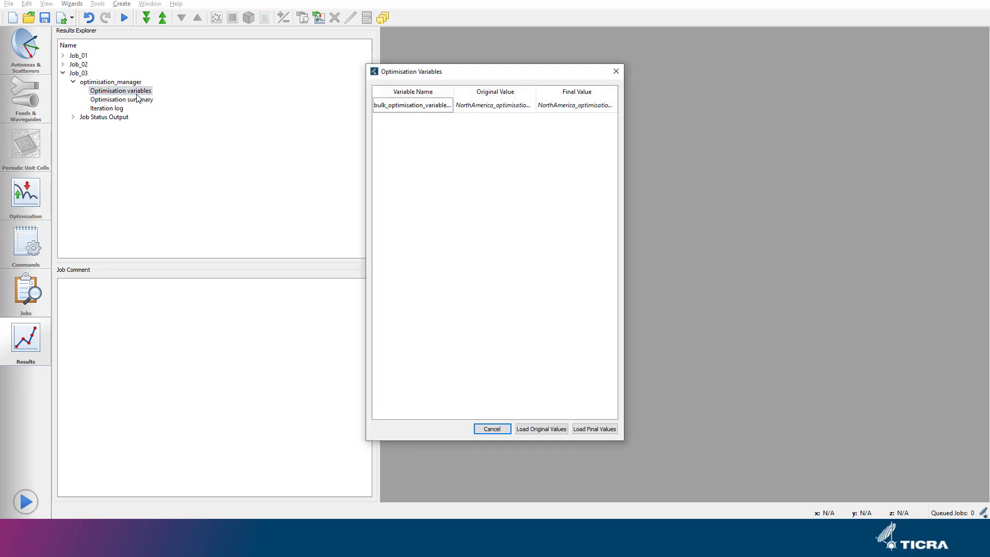
left_click(409, 105)
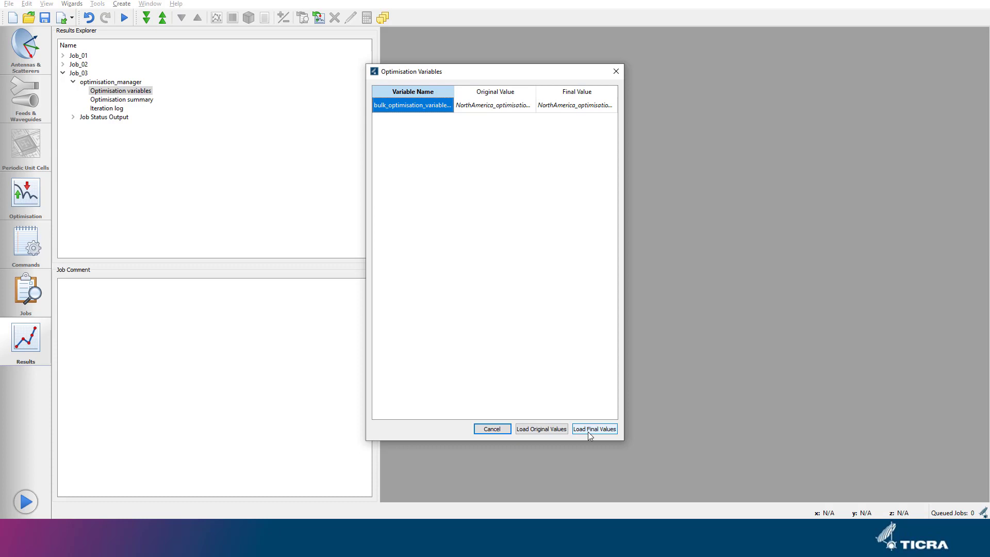
left_click(588, 432)
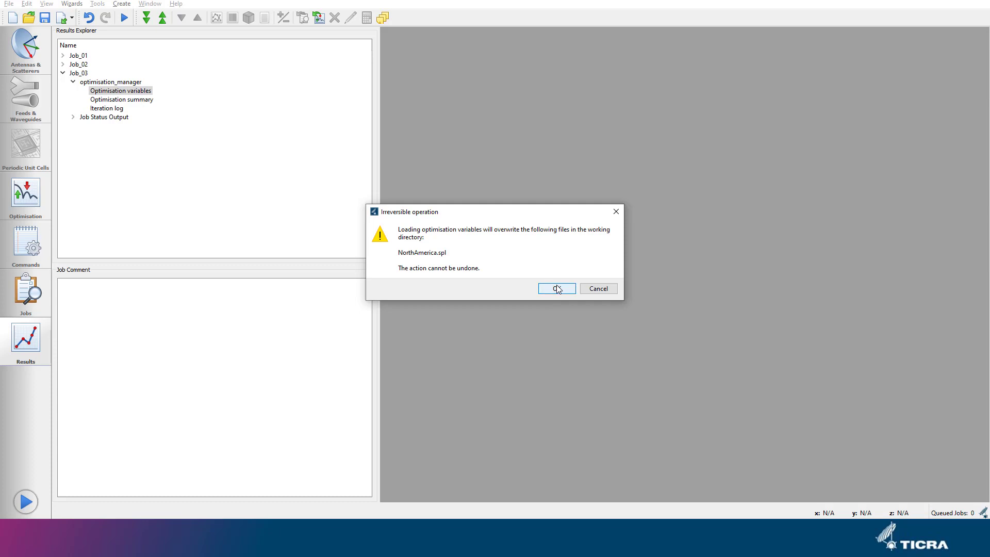
left_click(557, 289)
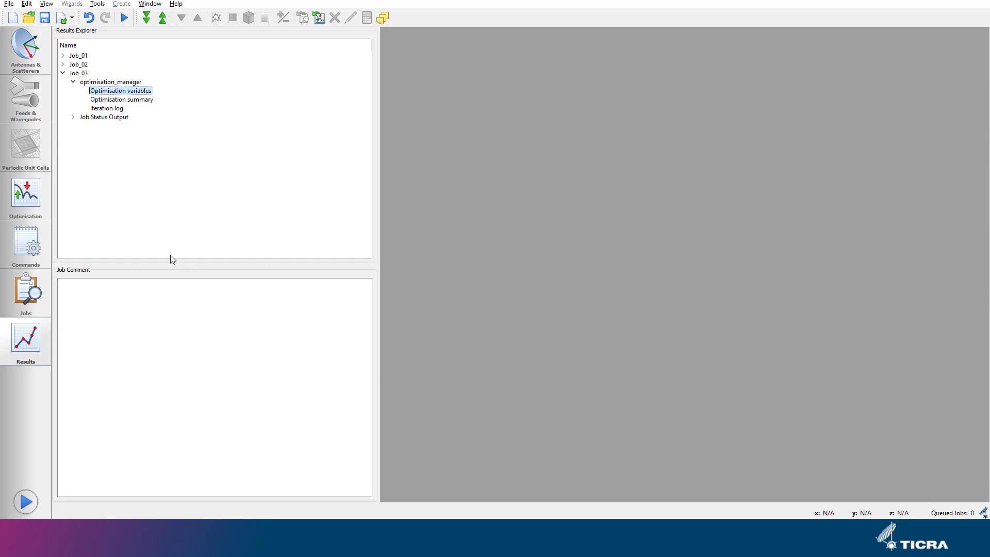
left_click(26, 200)
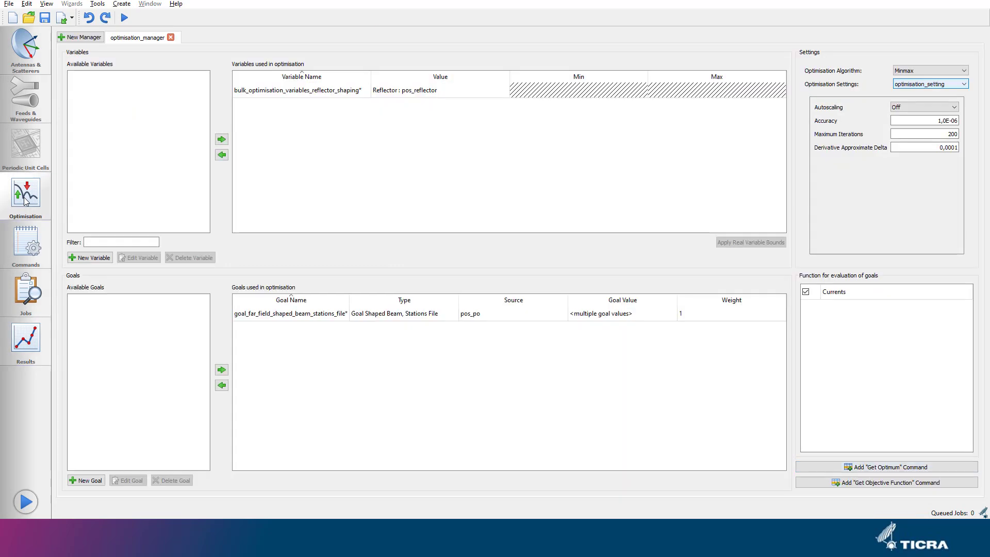